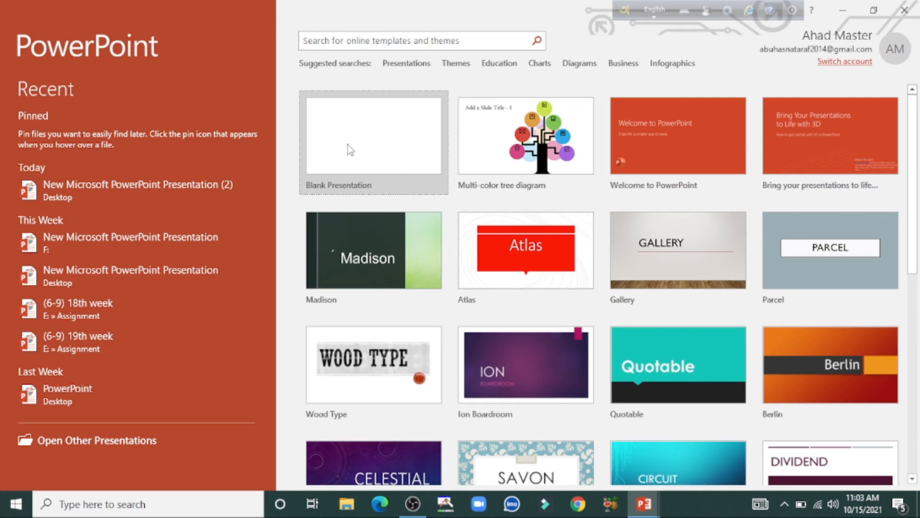
# - Create a blank presentation and delete the title and subtitle placeholders from its first slide
pyautogui.click(349, 144)
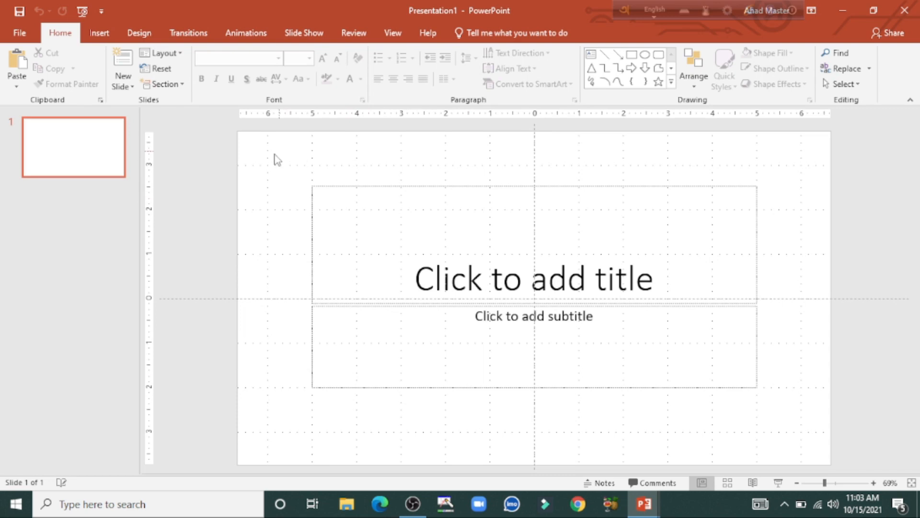
pyautogui.moveTo(268, 152); pyautogui.dragTo(836, 487)
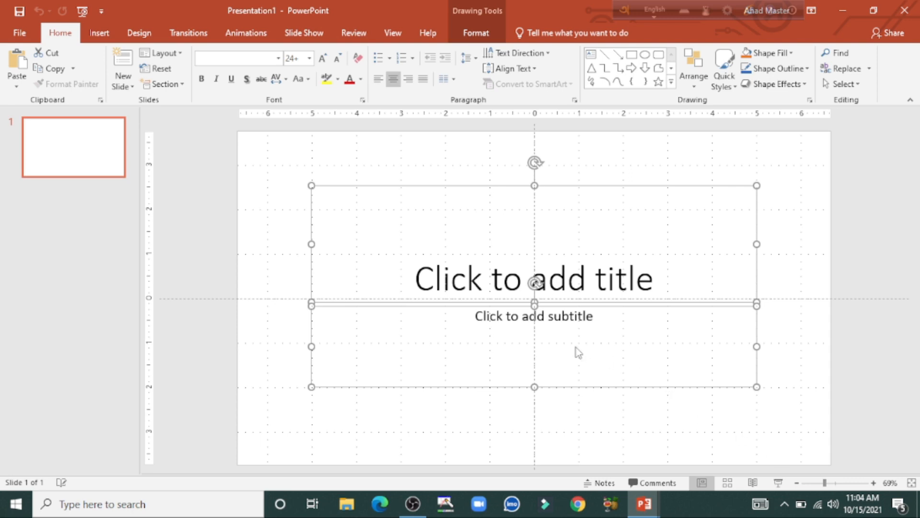
pyautogui.press('Delete')
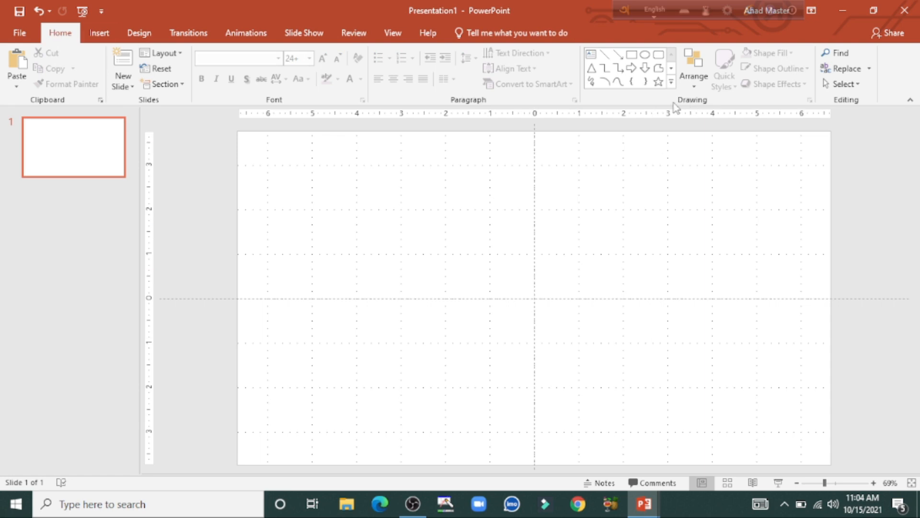
# - Draw a circle about 5.06" in diameter and align it to the center and middle of the slide
pyautogui.click(671, 82)
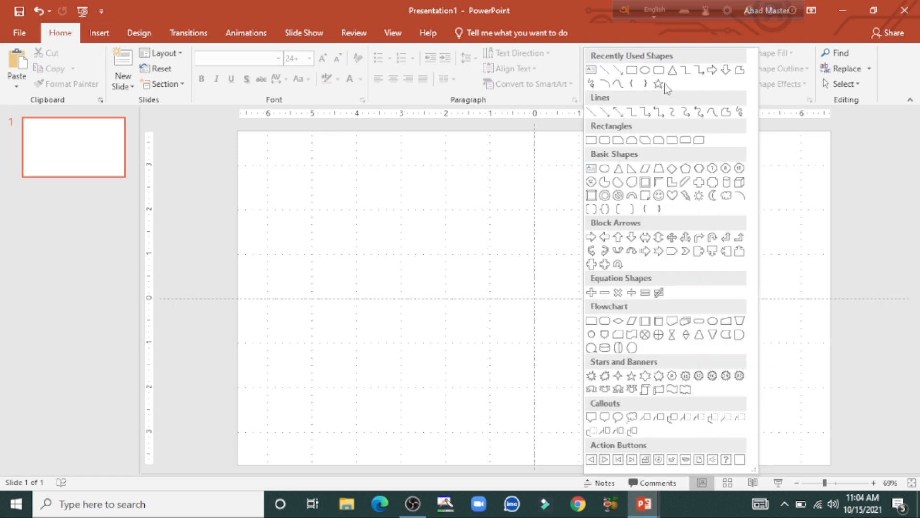
pyautogui.click(605, 169)
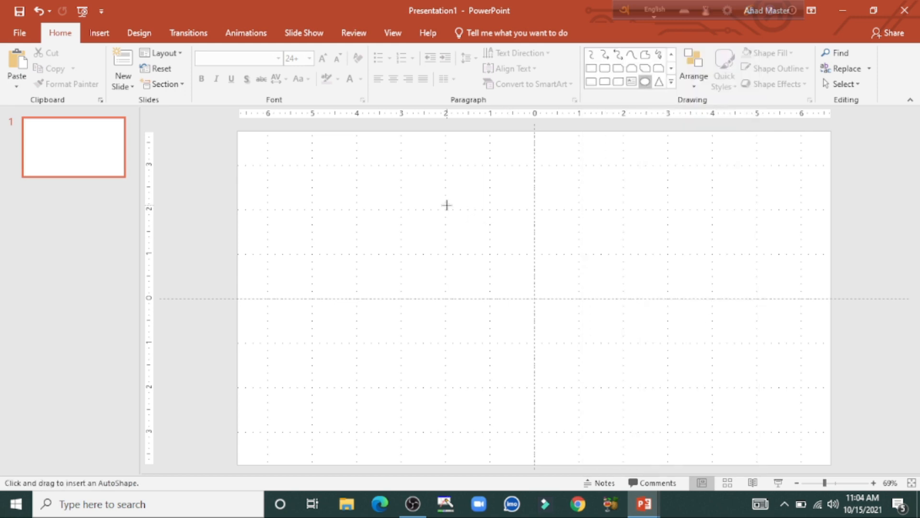
pyautogui.moveTo(432, 202); pyautogui.dragTo(613, 416)
pyautogui.click(737, 53)
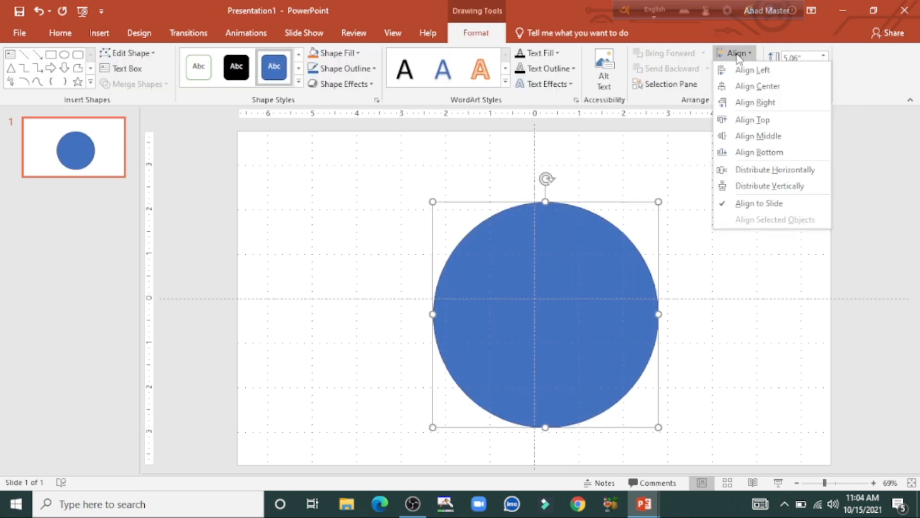
pyautogui.click(754, 86)
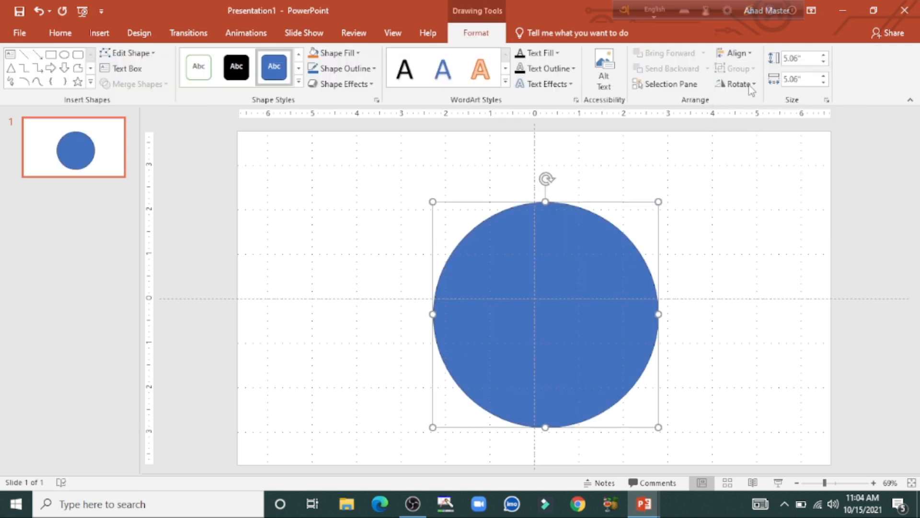
pyautogui.click(741, 56)
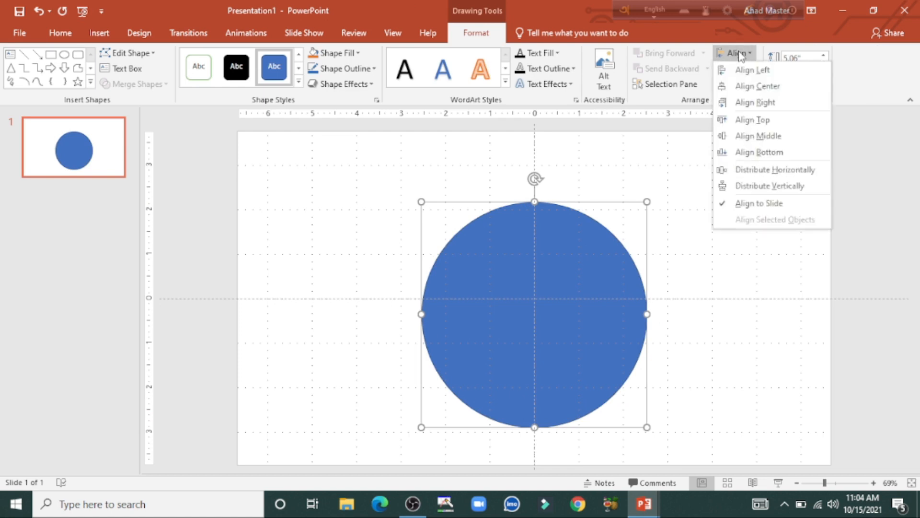
pyautogui.click(766, 136)
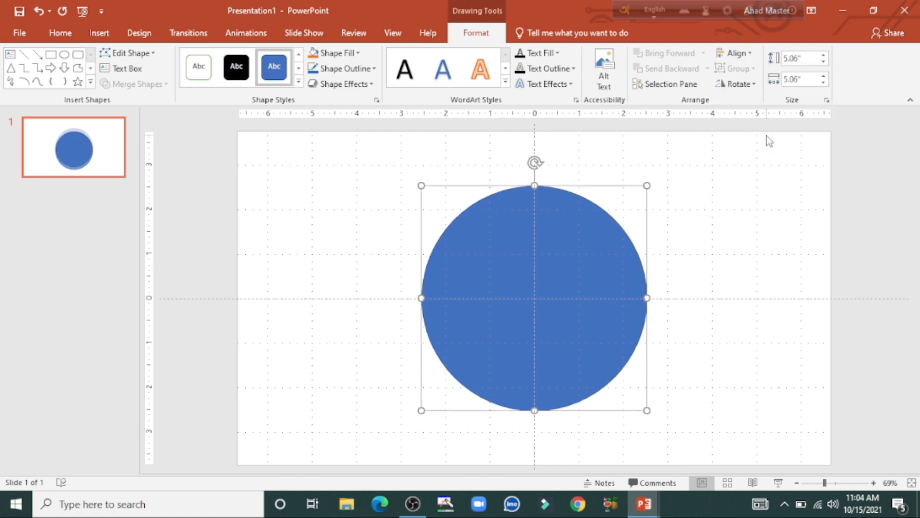
# - Draw a thin vertical rectangle about 6.29" high and 0.11" wide through the circle's center, extending past both ends
pyautogui.click(70, 38)
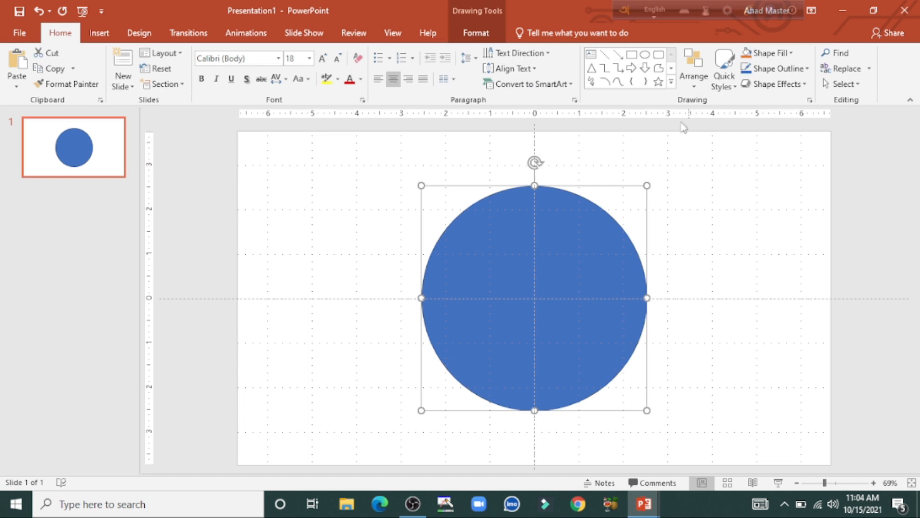
pyautogui.click(672, 82)
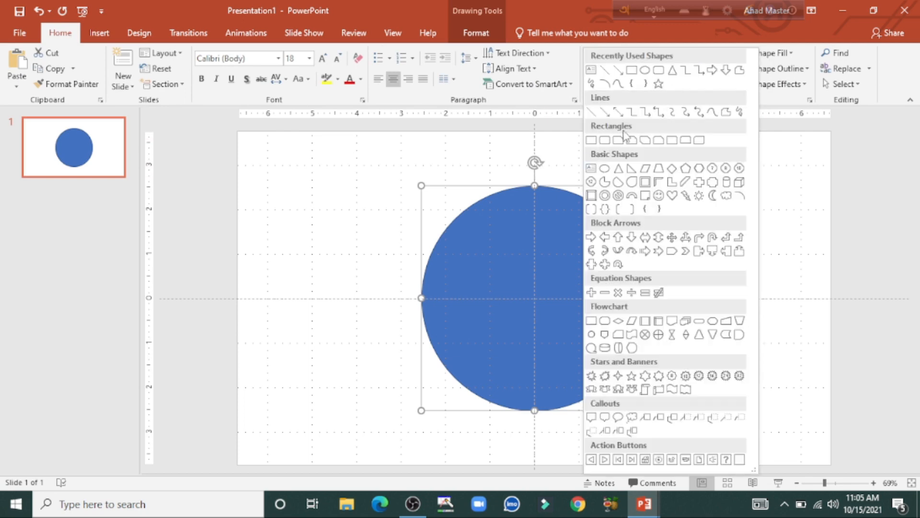
pyautogui.click(592, 141)
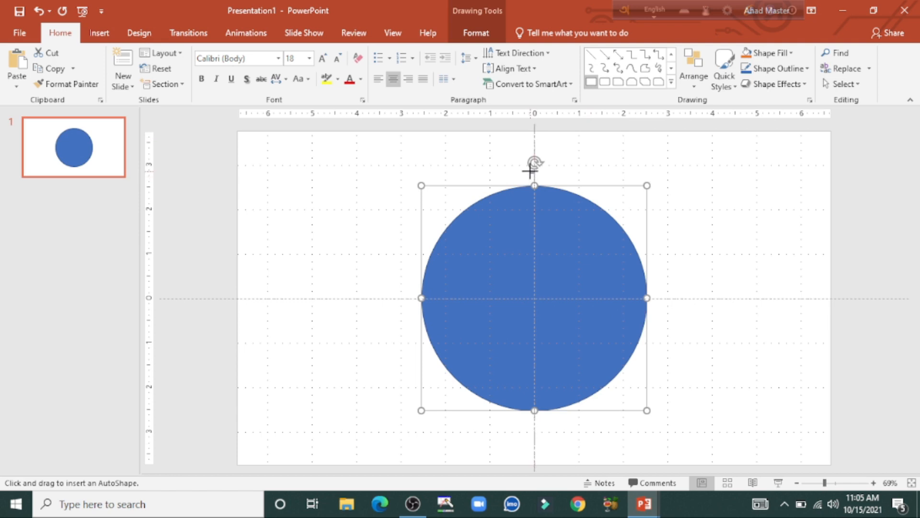
pyautogui.moveTo(529, 171); pyautogui.dragTo(540, 451)
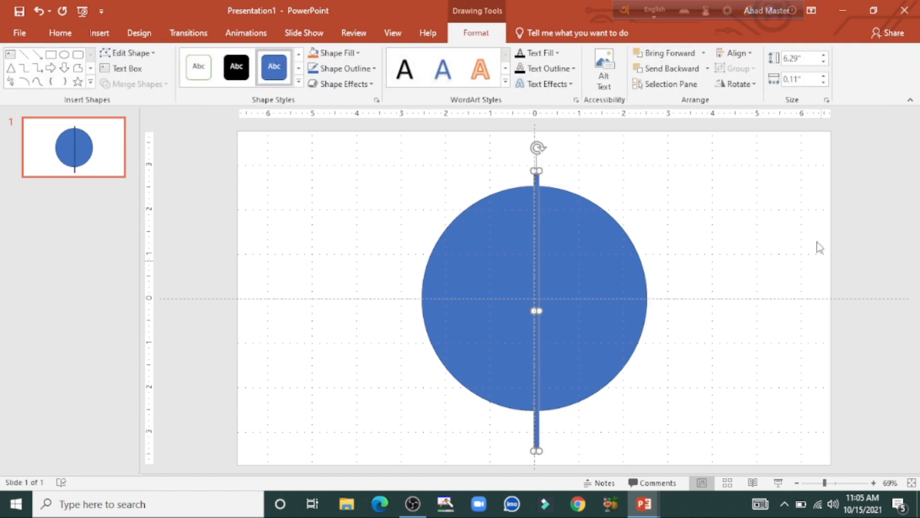
# - Remove the vertical bar's outline and fill it with the standard orange color
pyautogui.click(351, 71)
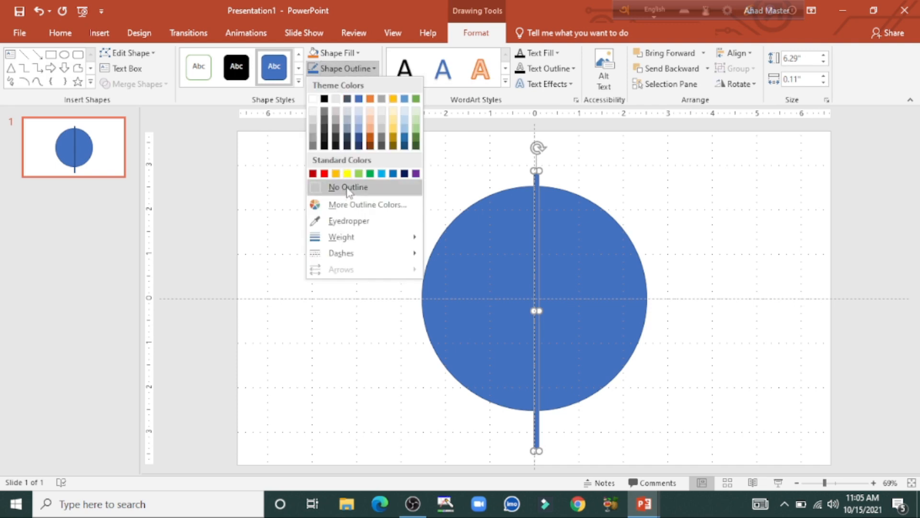
pyautogui.click(348, 188)
pyautogui.click(341, 53)
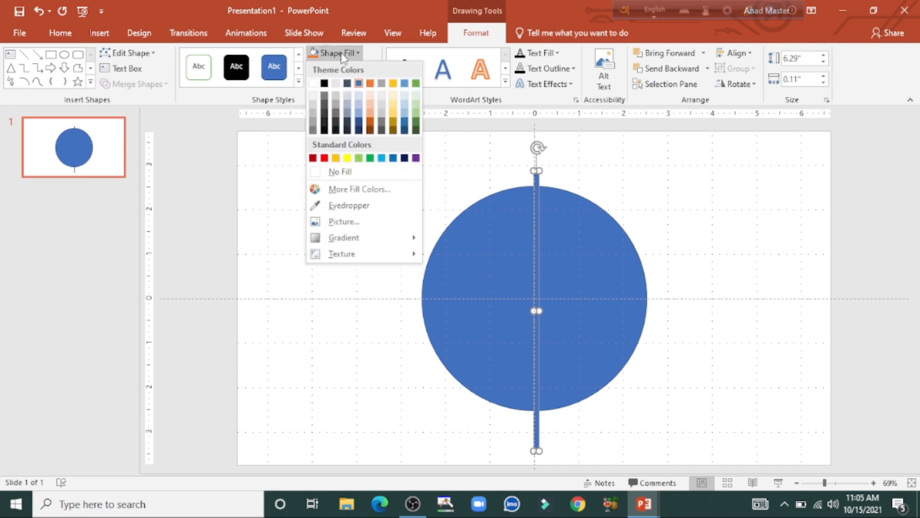
pyautogui.click(337, 158)
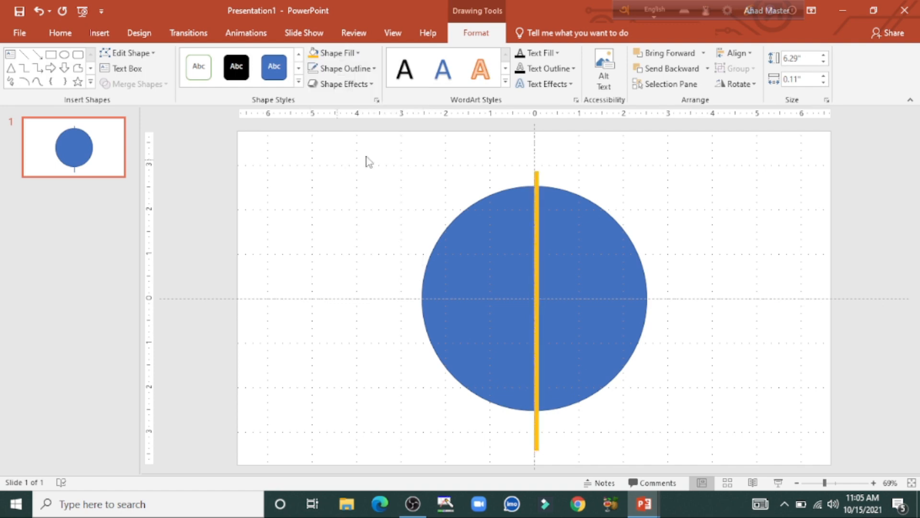
# - Align the vertical orange bar to the center and middle of the slide
pyautogui.click(737, 53)
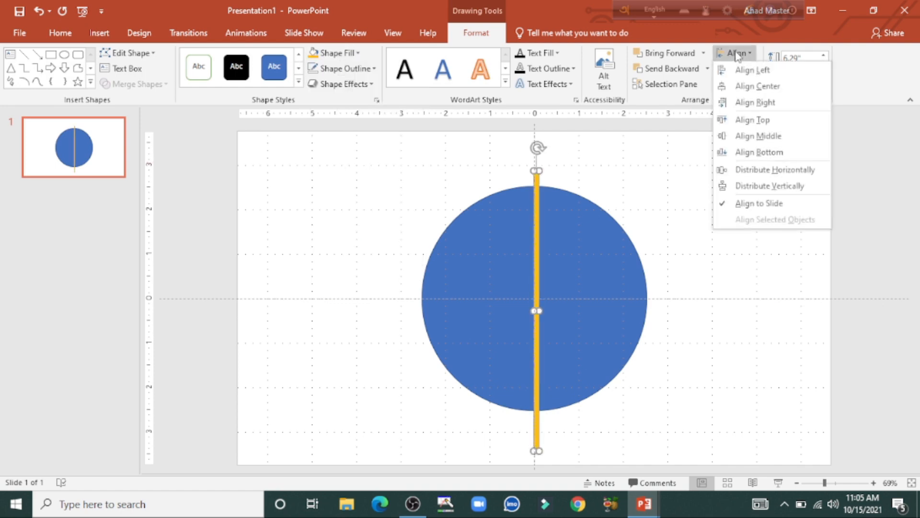
pyautogui.click(756, 85)
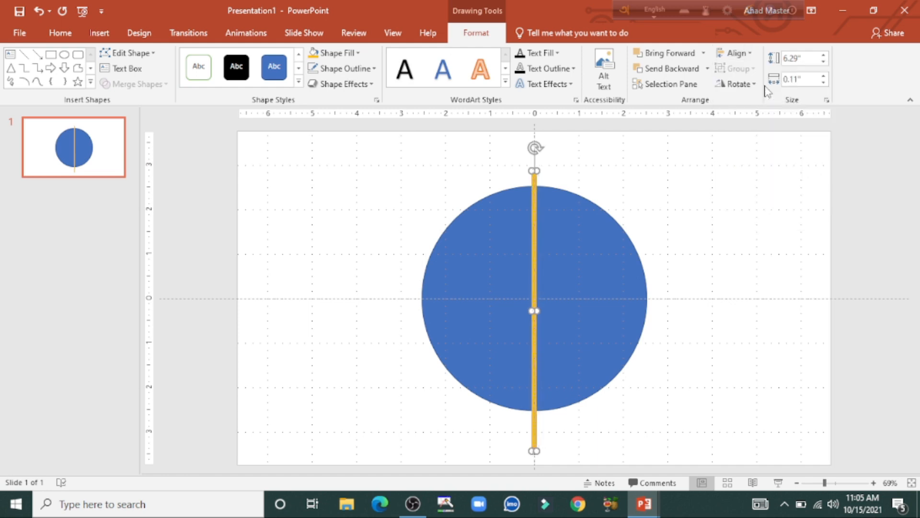
pyautogui.click(736, 54)
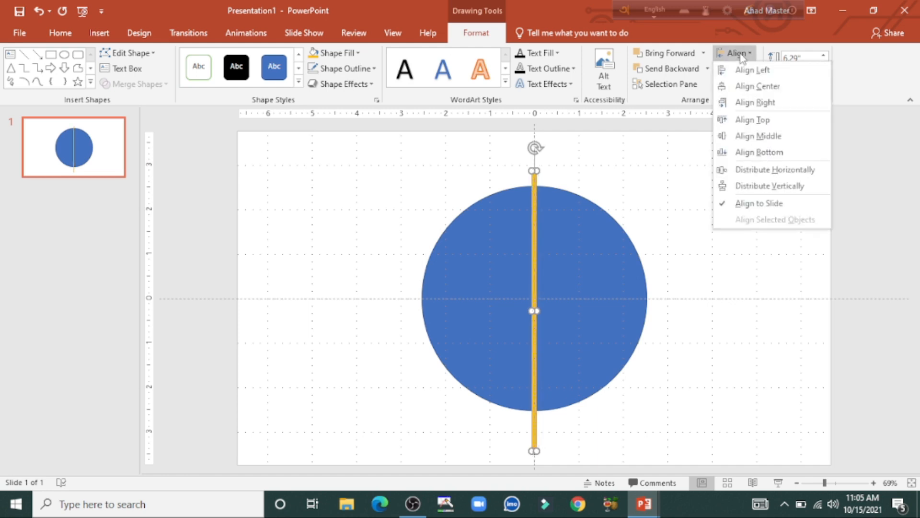
pyautogui.click(765, 136)
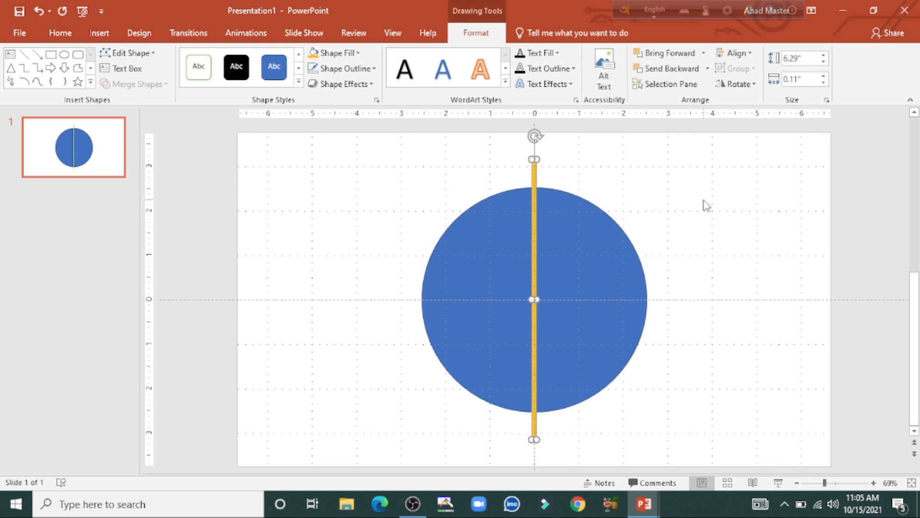
# - Duplicate the vertical orange bar and rotate the copy left 90° to make it horizontal
pyautogui.hotkey('ctrl', 'd')
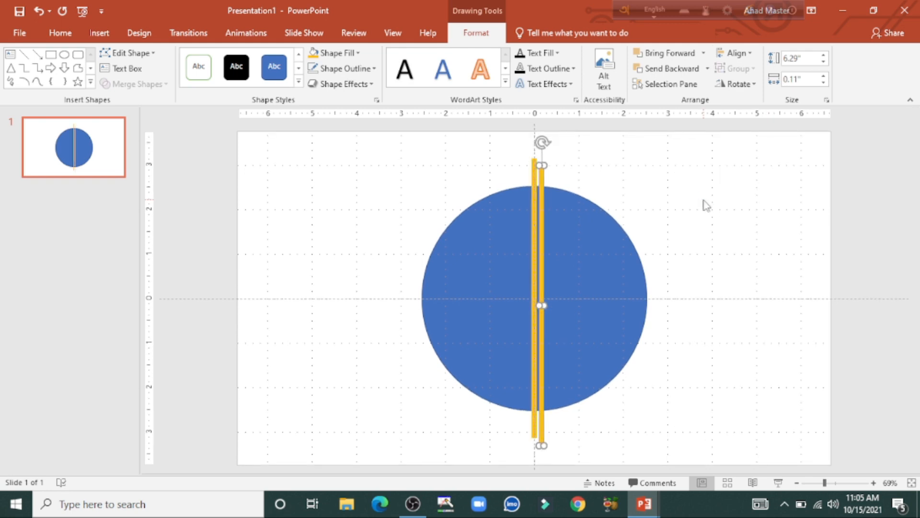
pyautogui.click(740, 85)
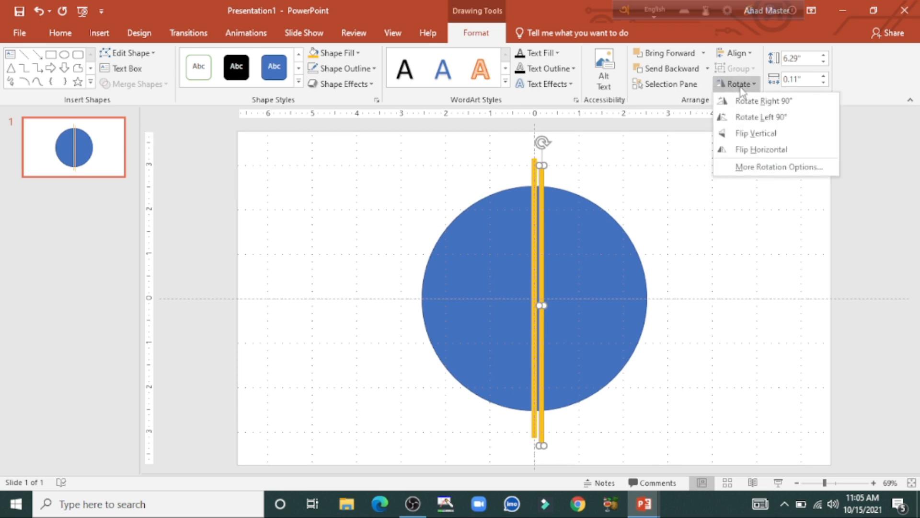
pyautogui.click(767, 117)
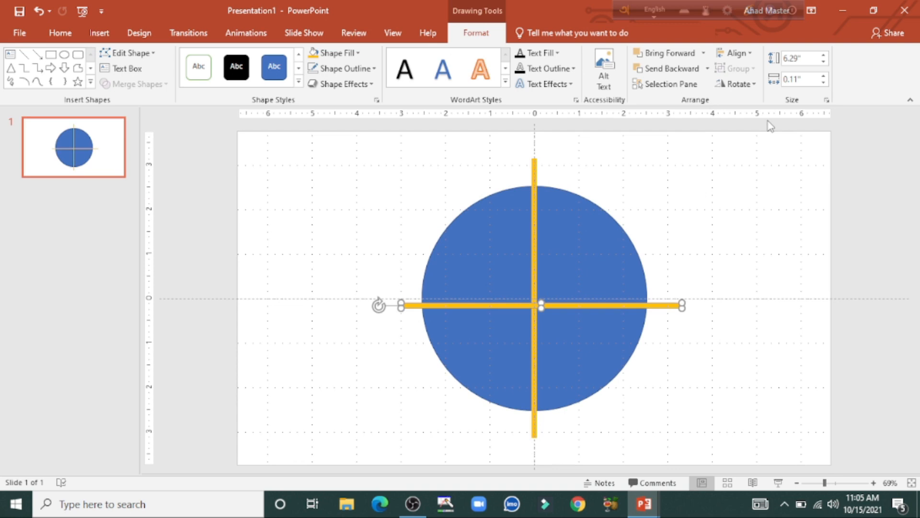
# - Align the horizontal orange bar to the center and middle of the slide
pyautogui.click(731, 54)
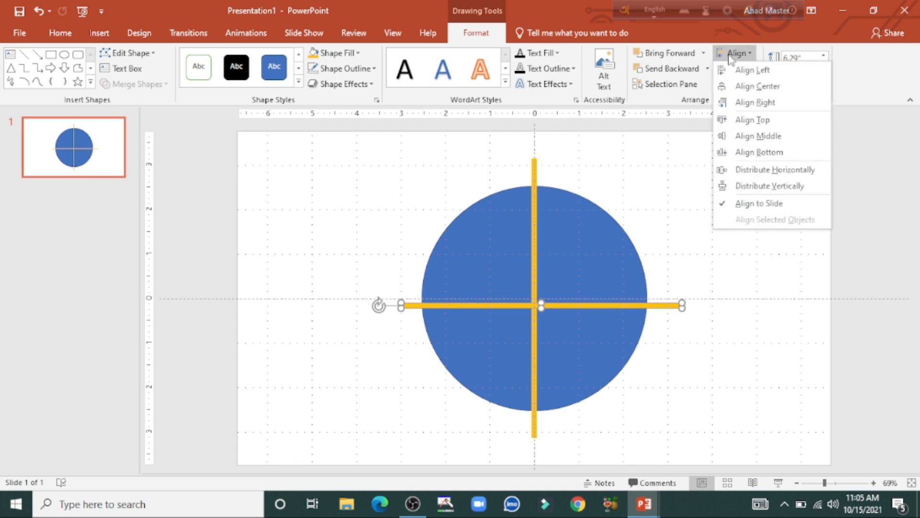
pyautogui.click(760, 87)
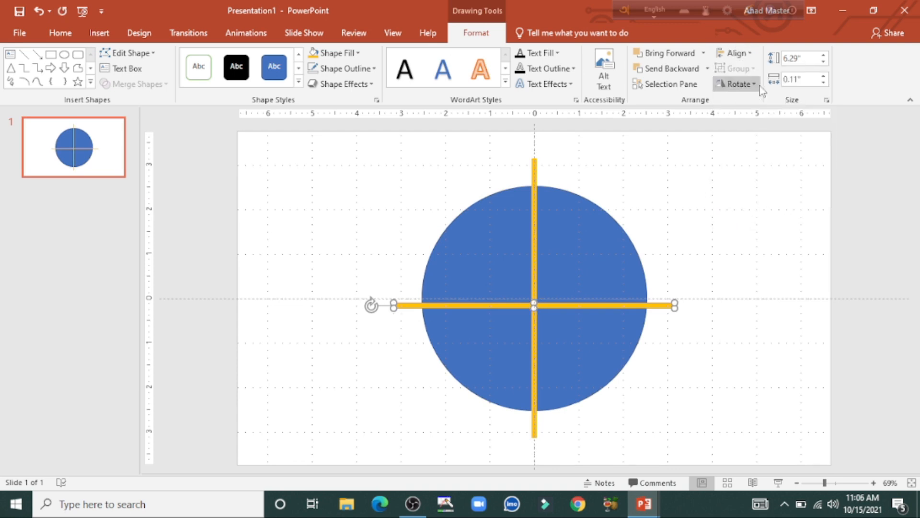
pyautogui.click(735, 53)
pyautogui.click(774, 136)
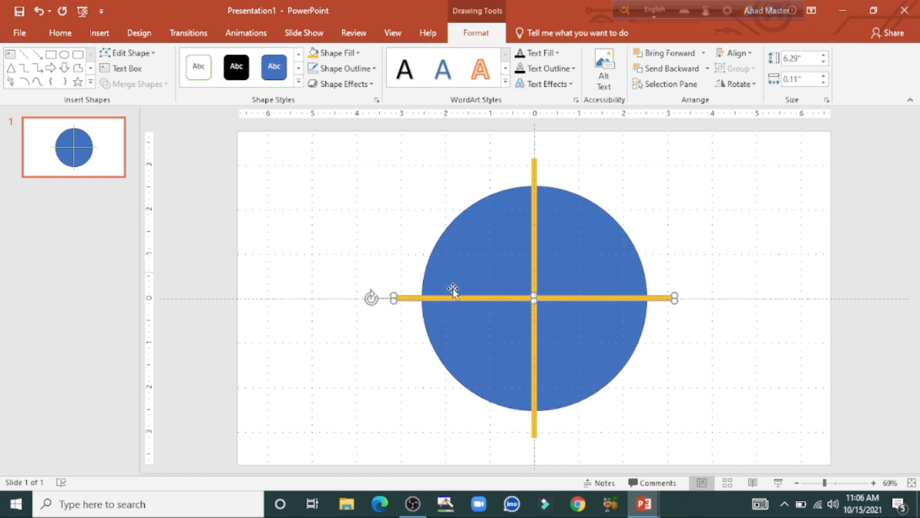
# - Make two copies of the horizontal bar, placing them about 1" above and 1" below the circle's center
pyautogui.keyDown('ctrl'); pyautogui.moveTo(580, 297); pyautogui.dragTo(613, 246); pyautogui.keyUp('ctrl')
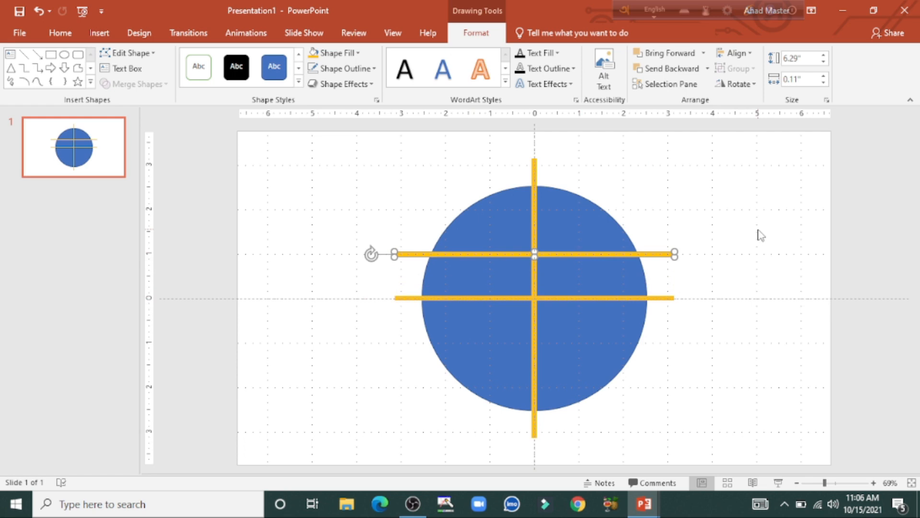
pyautogui.hotkey('ctrl', 'd')
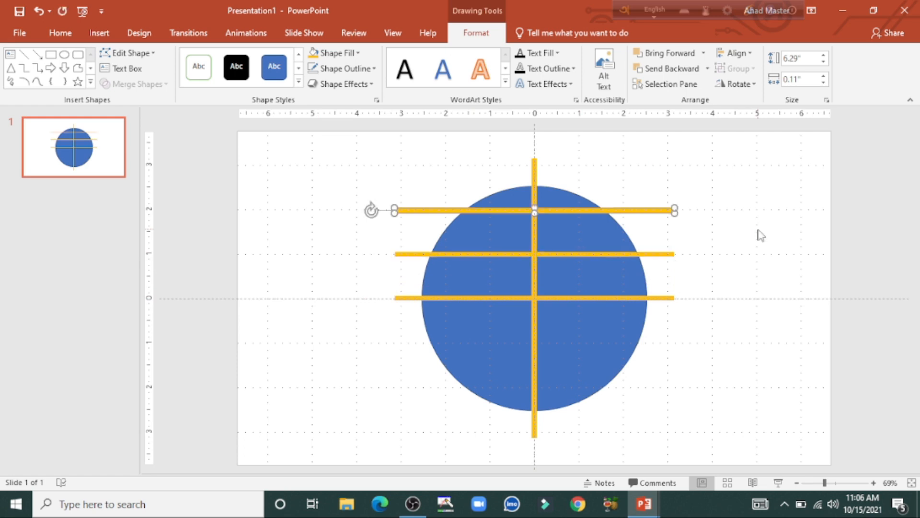
pyautogui.moveTo(617, 211); pyautogui.dragTo(618, 340)
pyautogui.moveTo(617, 340); pyautogui.dragTo(618, 344)
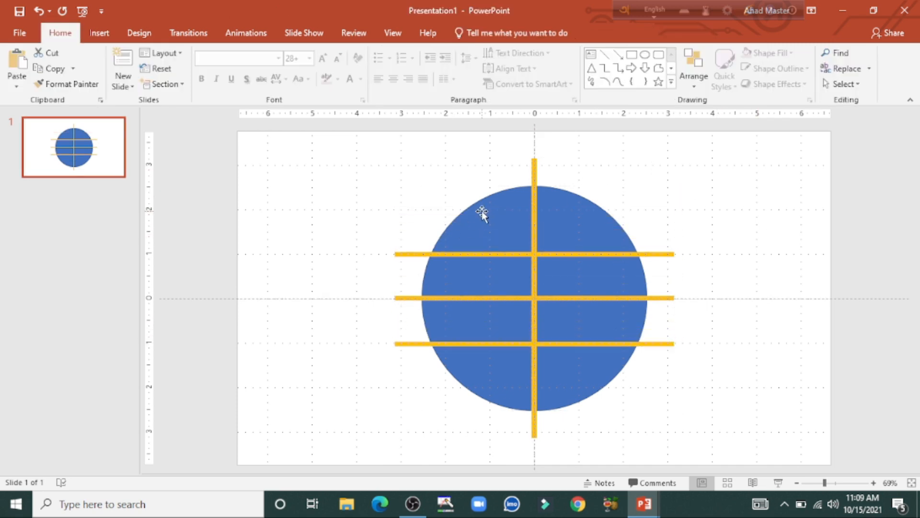
# - Remove the outline from the blue circle
pyautogui.click(481, 210)
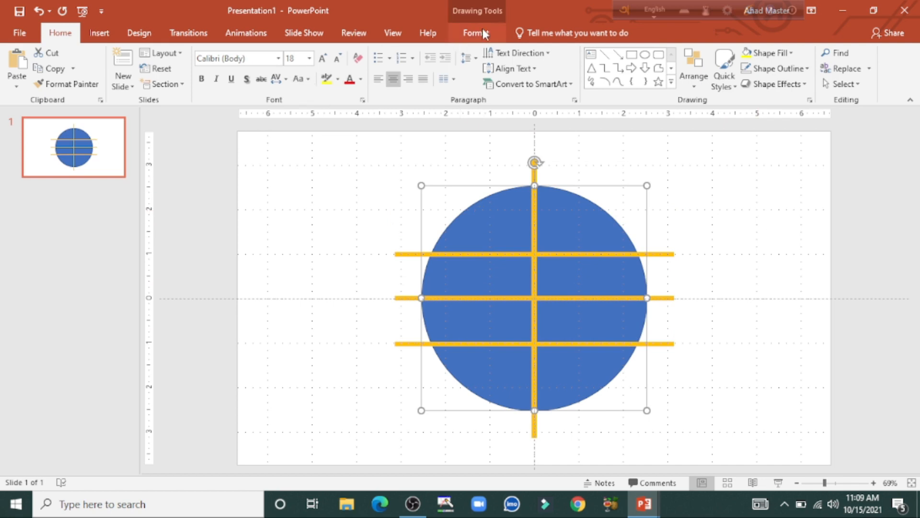
pyautogui.click(479, 32)
pyautogui.click(348, 71)
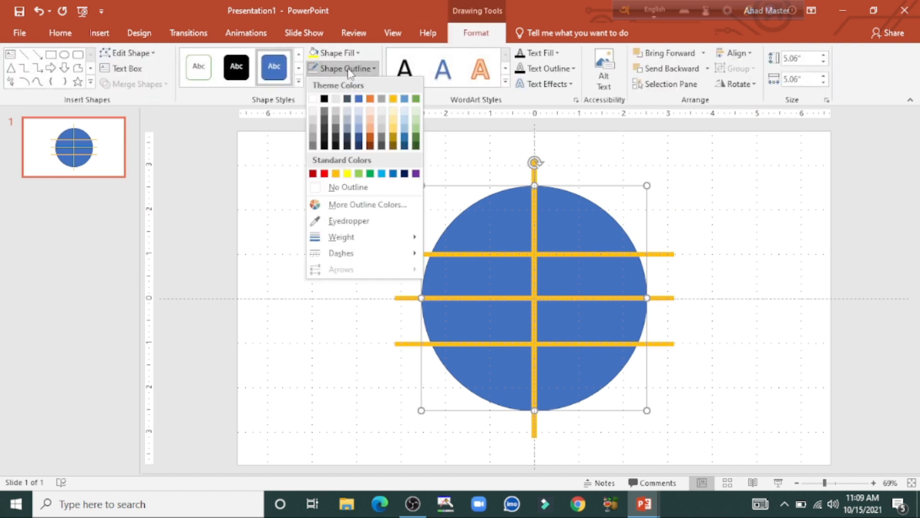
pyautogui.click(349, 186)
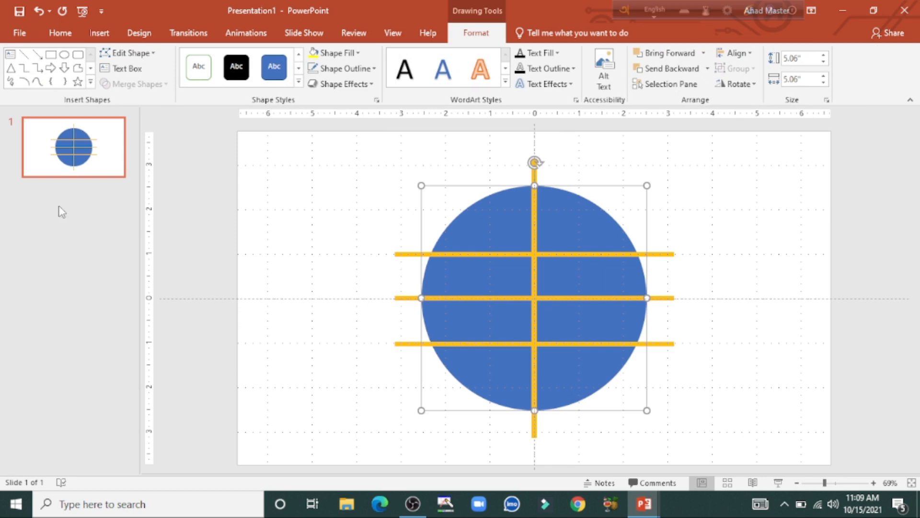
pyautogui.click(165, 260)
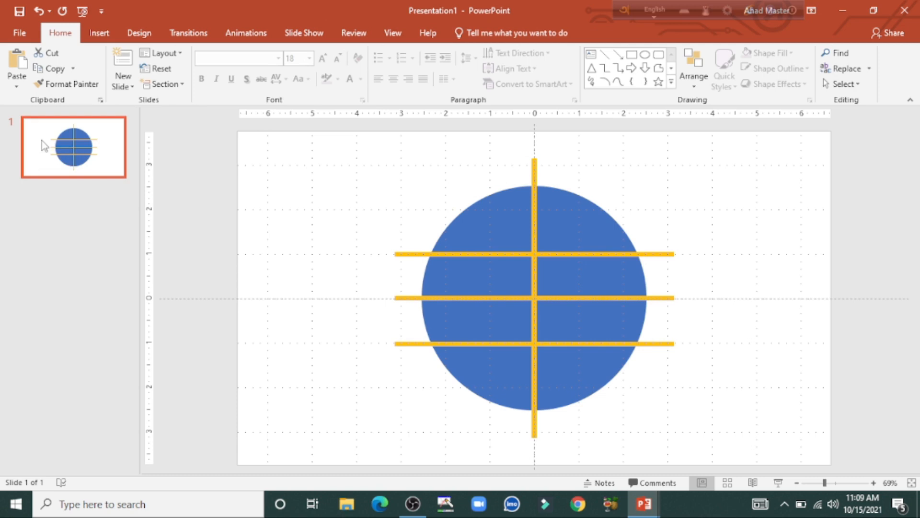
# - Add a second slide, delete its title and content placeholders, and paste the blue circle onto it
pyautogui.hotkey('ctrl', 'm')
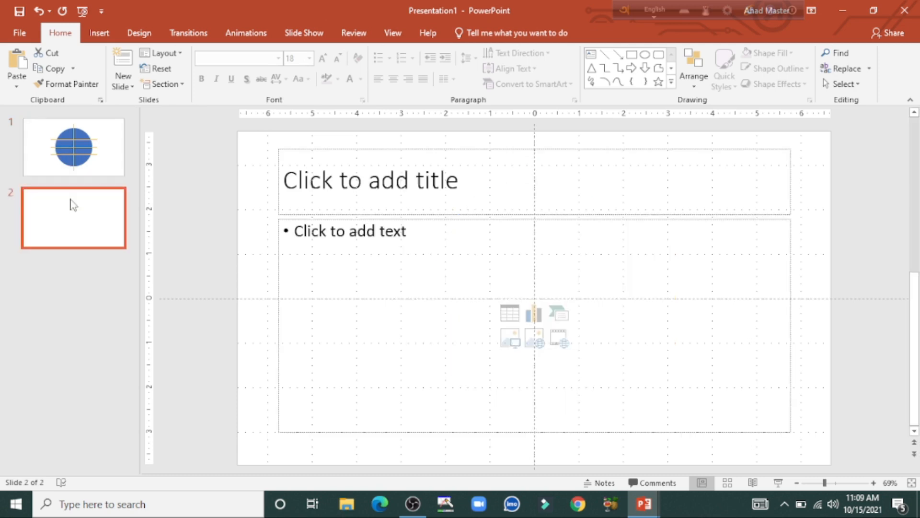
pyautogui.click(272, 155)
pyautogui.moveTo(272, 156); pyautogui.dragTo(839, 470)
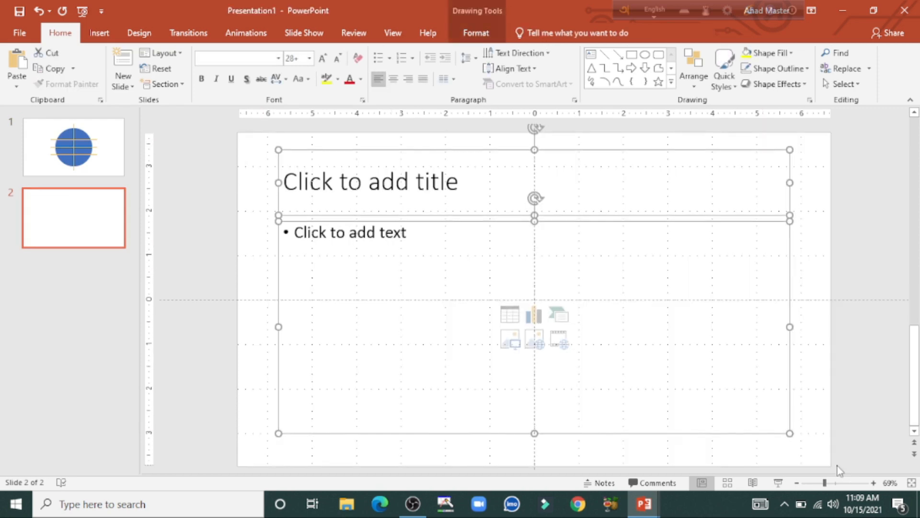
pyautogui.press('Delete')
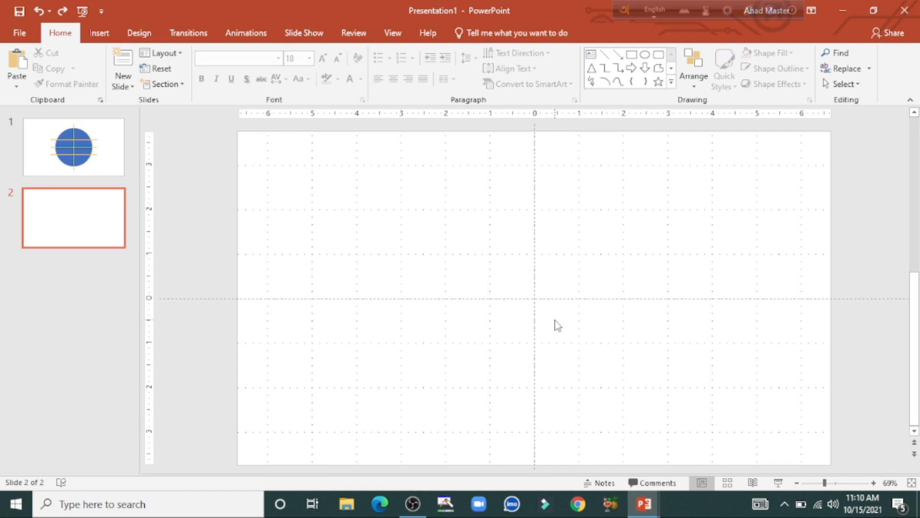
pyautogui.hotkey('ctrl', 'v')
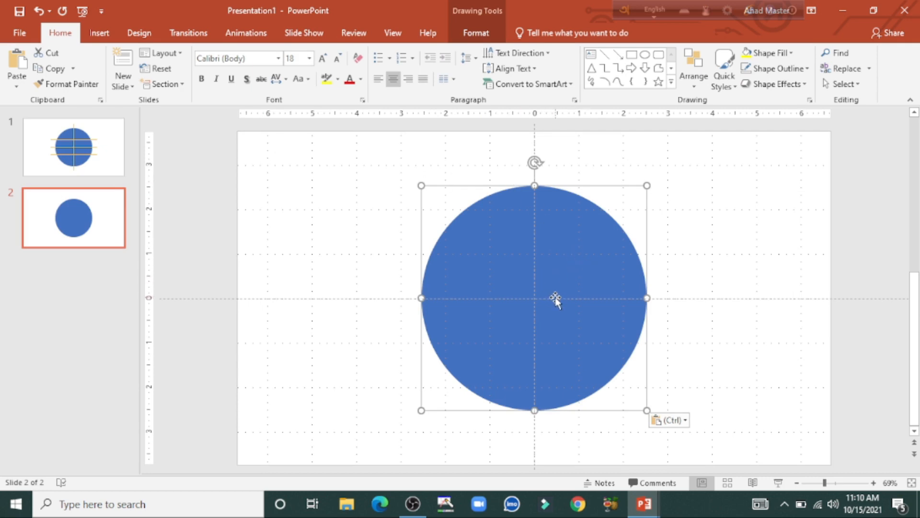
# - Duplicate the blue circle on the second slide and fill the copy with standard green
pyautogui.hotkey('ctrl', 'd')
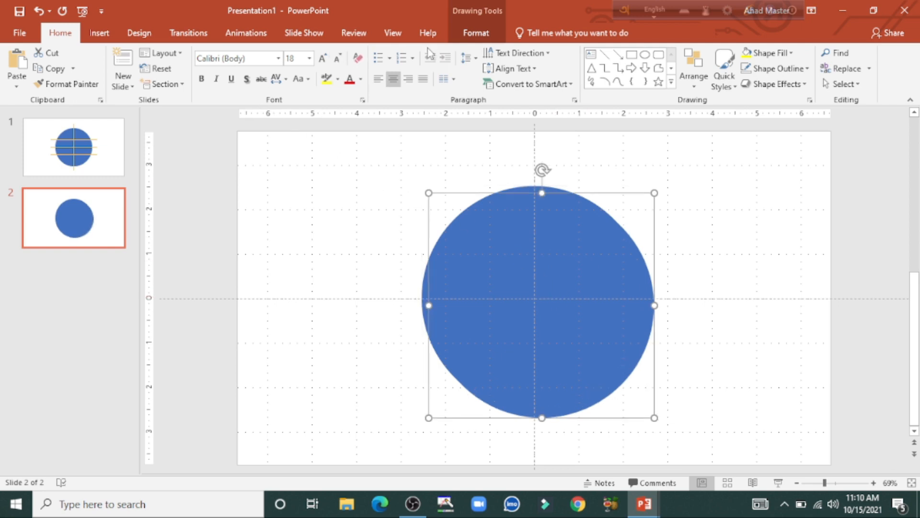
pyautogui.click(476, 33)
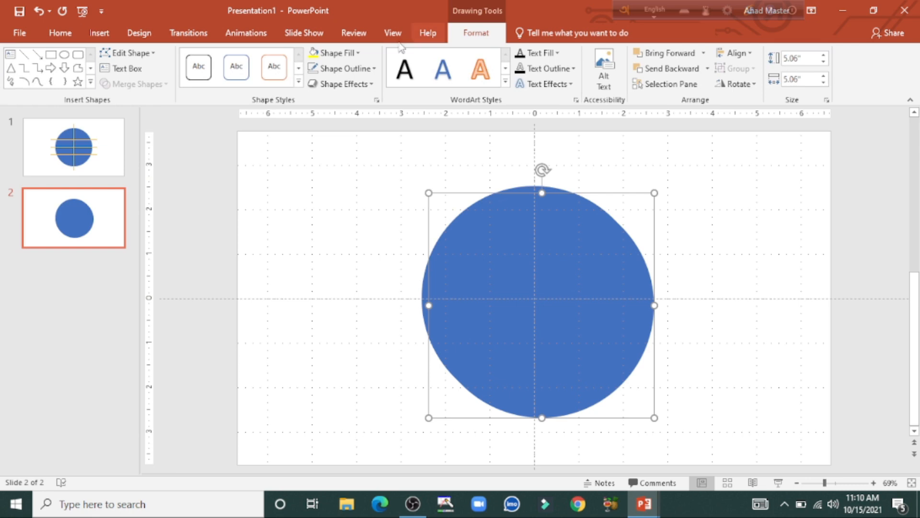
pyautogui.click(338, 54)
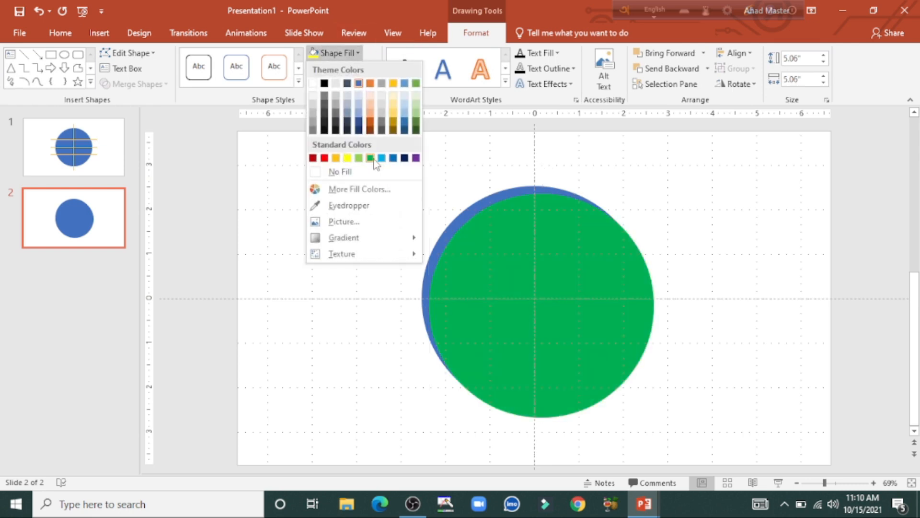
pyautogui.click(372, 158)
# - Stretch the green circle vertically into an ellipse about 6.88" tall and offset it to the right of the blue circle
pyautogui.moveTo(559, 300); pyautogui.dragTo(565, 297)
pyautogui.moveTo(547, 186); pyautogui.dragTo(550, 148)
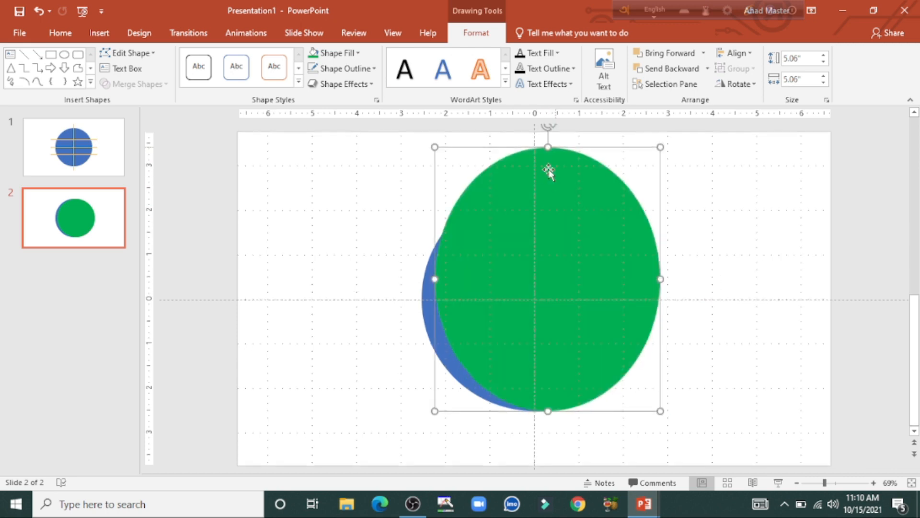
pyautogui.moveTo(549, 411); pyautogui.dragTo(548, 454)
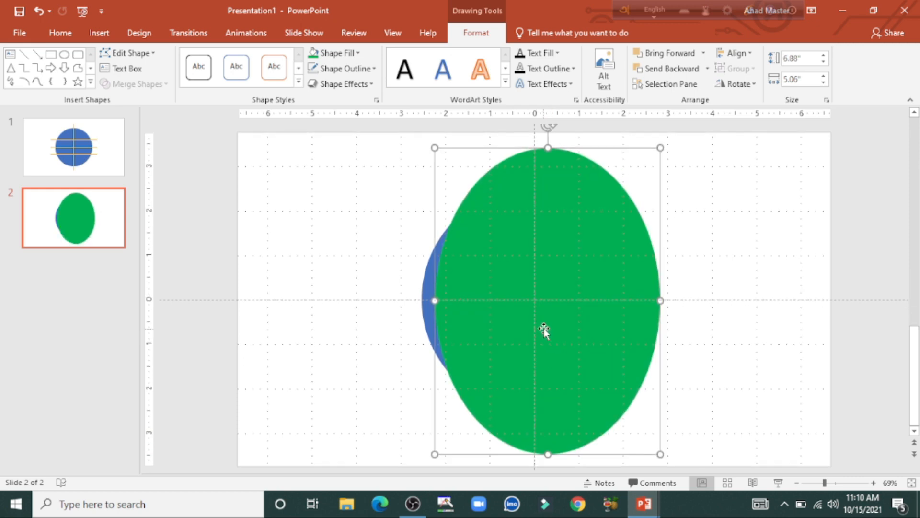
pyautogui.moveTo(533, 306); pyautogui.dragTo(548, 313)
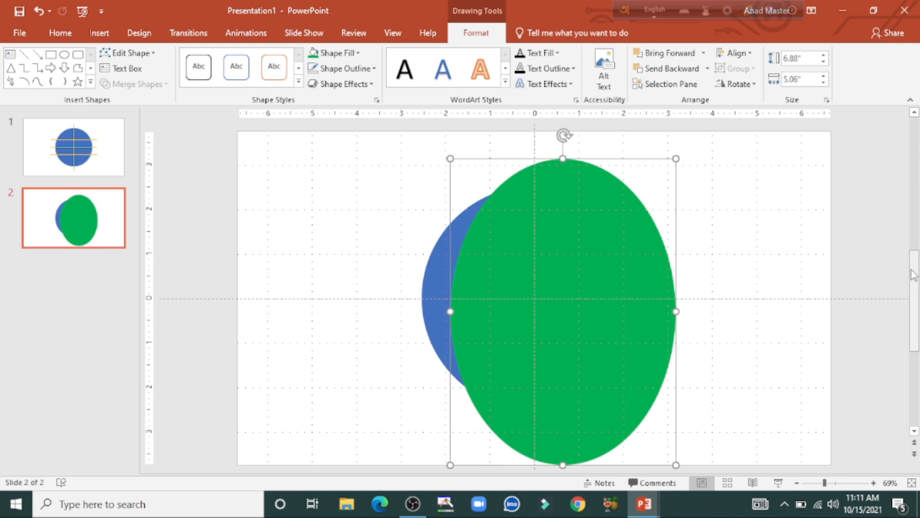
# - Duplicate the green ellipse, fill the copy with standard orange, and place it slightly to the right of the green one
pyautogui.hotkey('ctrl', 'z')
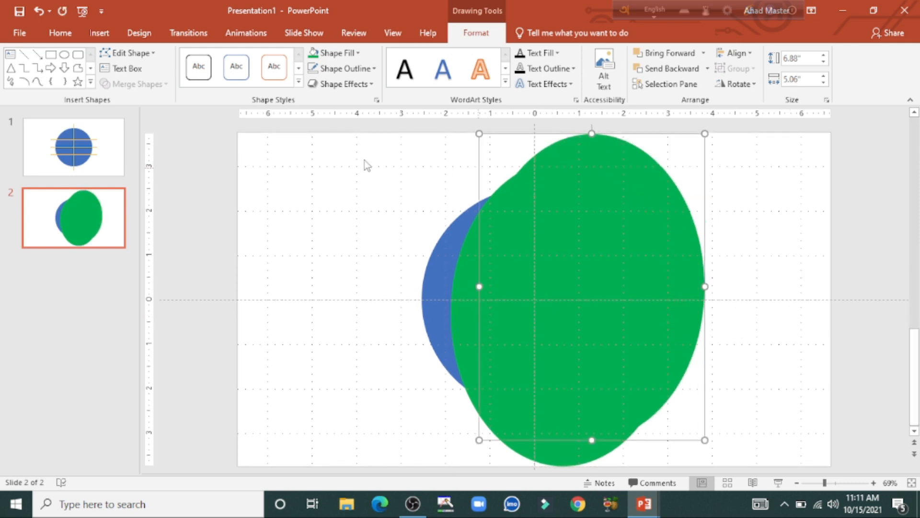
pyautogui.click(336, 54)
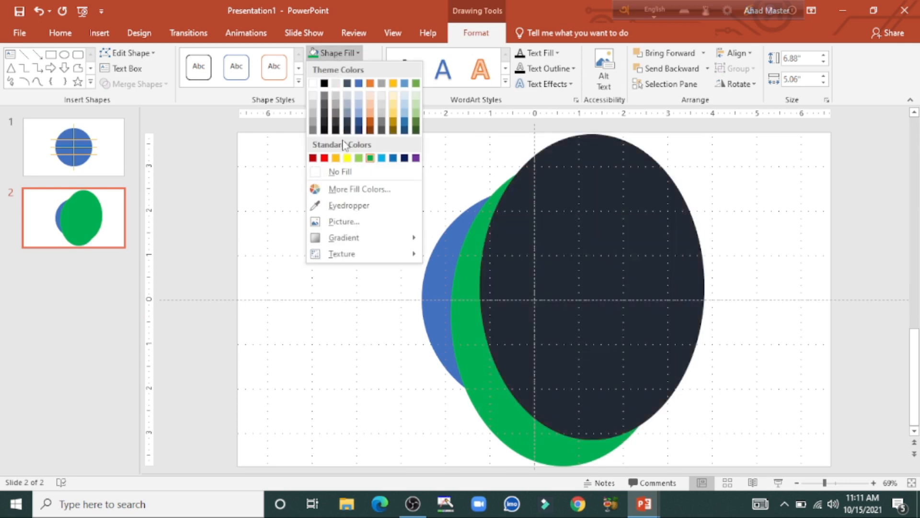
pyautogui.click(336, 159)
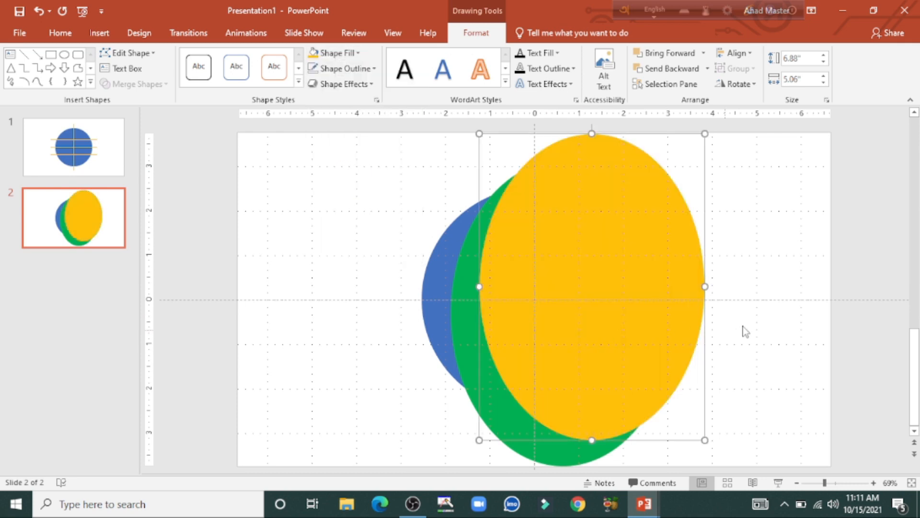
pyautogui.moveTo(628, 277); pyautogui.dragTo(604, 301)
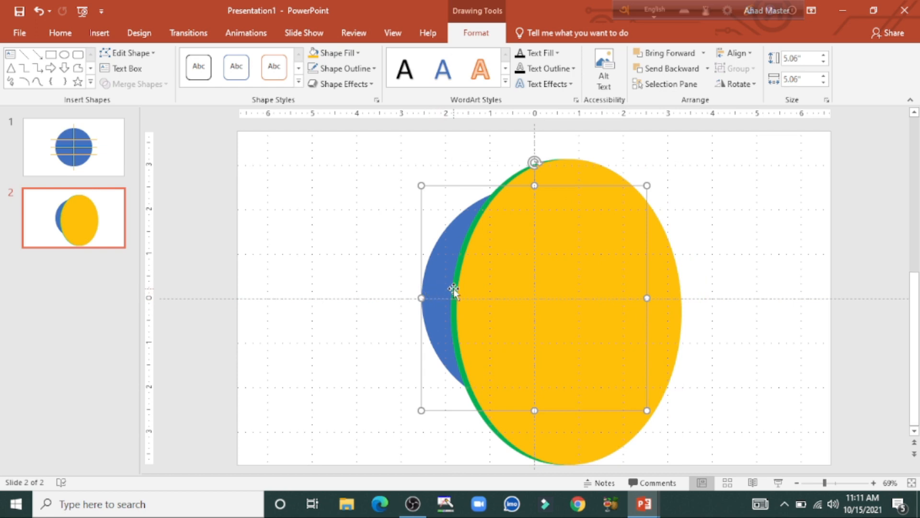
# - Merge the blue circle and the green ellipse using Intersect
pyautogui.keyDown('shift'); pyautogui.click(454, 292); pyautogui.keyUp('shift')
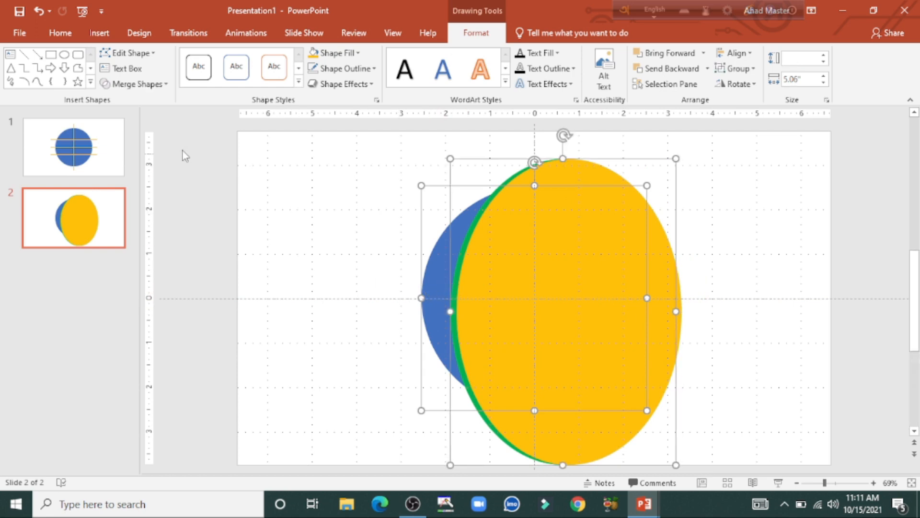
pyautogui.click(140, 85)
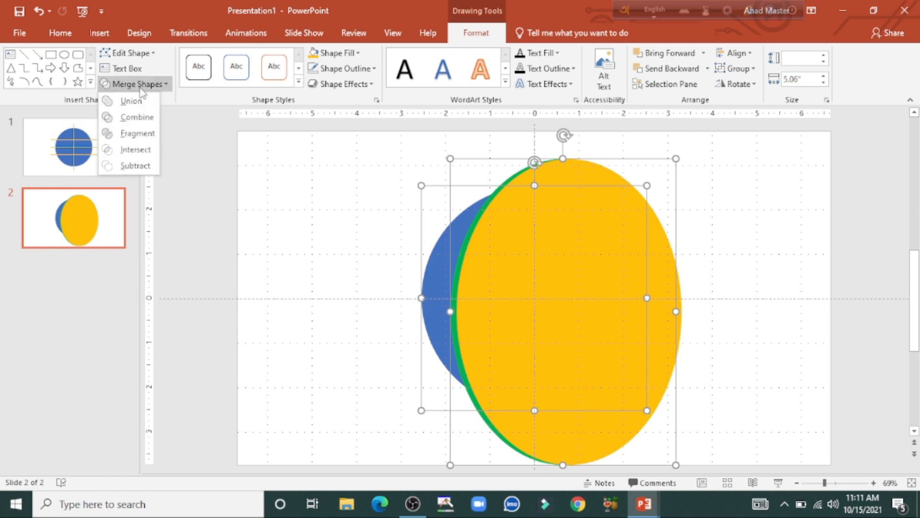
pyautogui.click(138, 153)
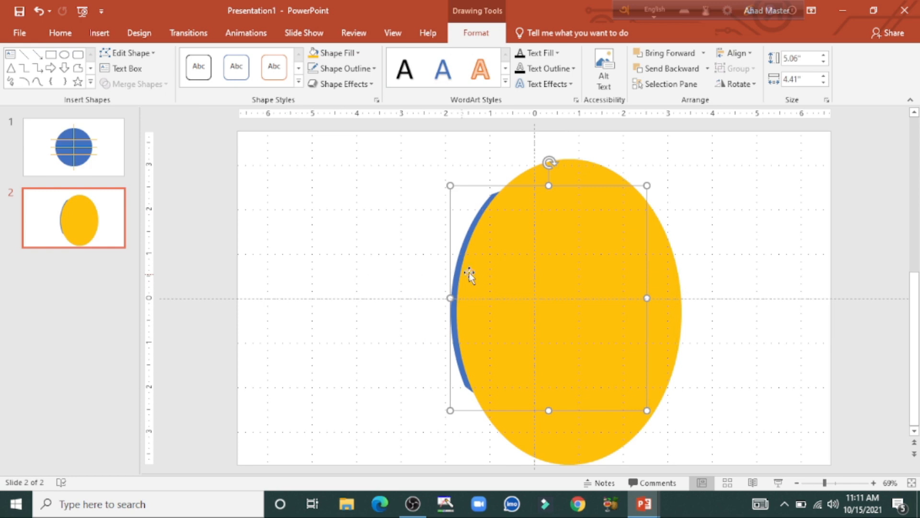
# - Subtract the orange ellipse from the blue intersected shape to leave a thin curved arc
pyautogui.keyDown('shift'); pyautogui.click(569, 251); pyautogui.keyUp('shift')
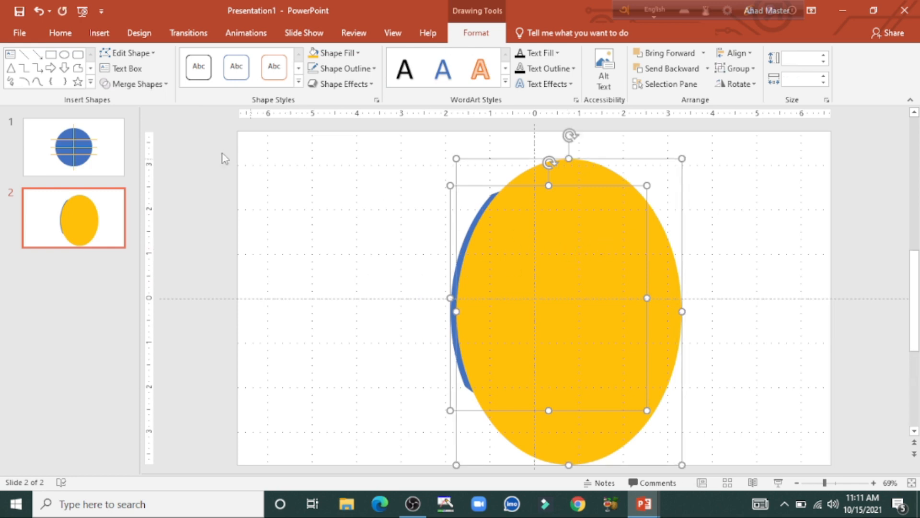
pyautogui.click(144, 84)
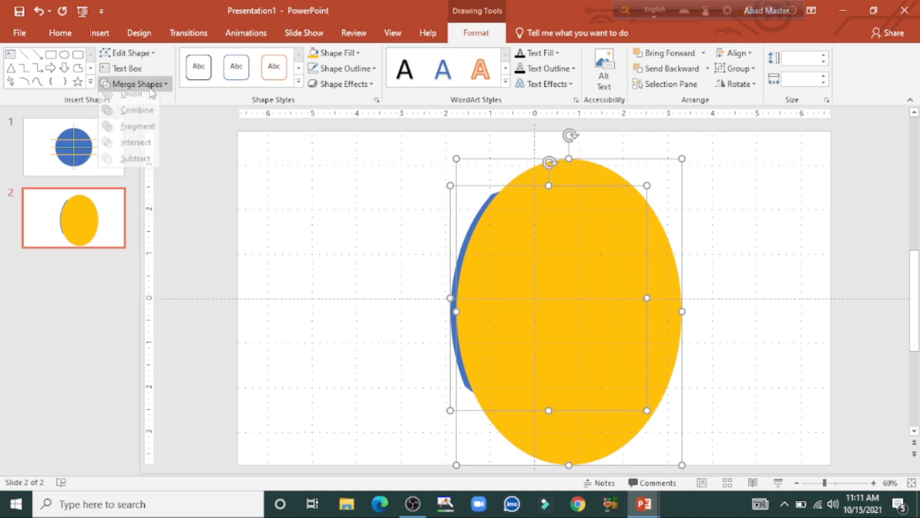
pyautogui.click(136, 165)
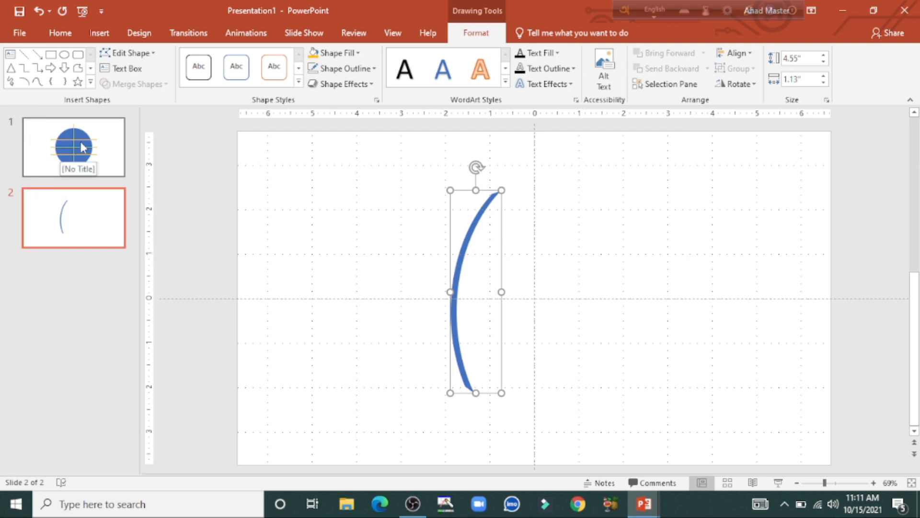
# - Paste the thin blue arc onto the first slide's circle and fill it with standard yellow
pyautogui.click(109, 142)
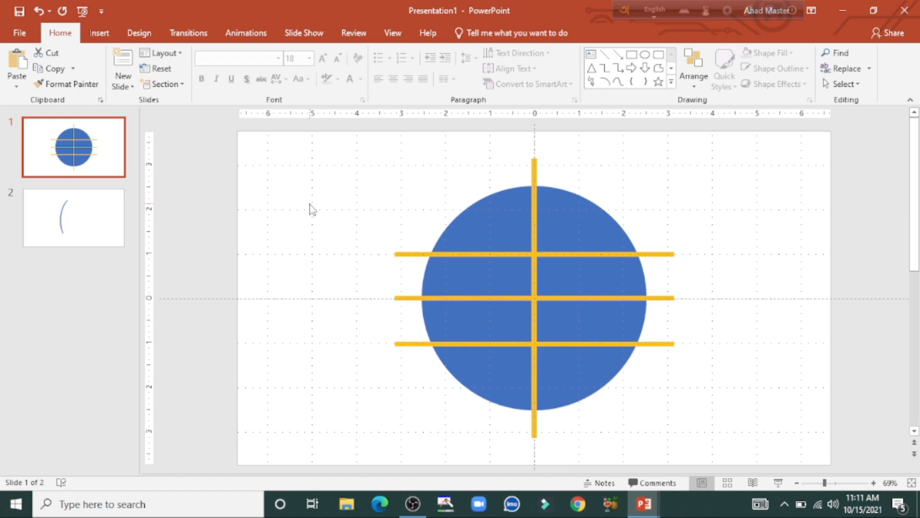
pyautogui.hotkey('ctrl', 'v')
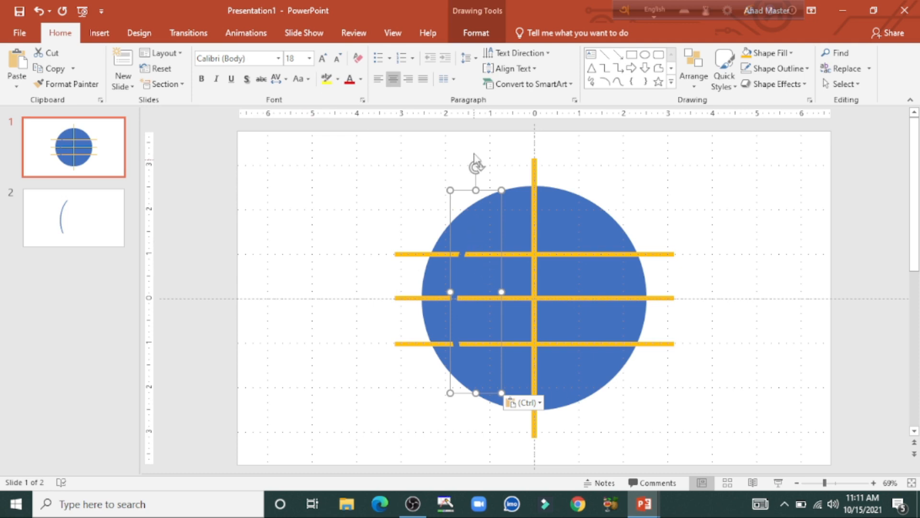
pyautogui.click(476, 32)
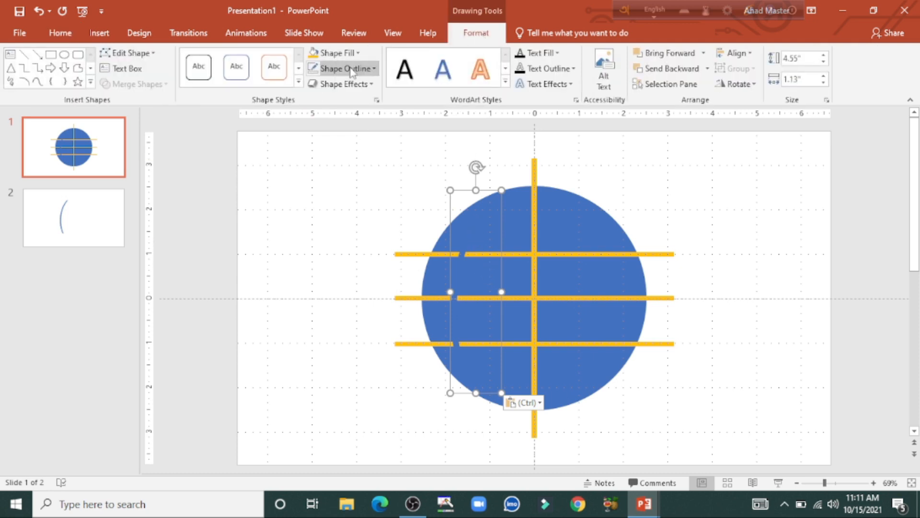
pyautogui.click(338, 55)
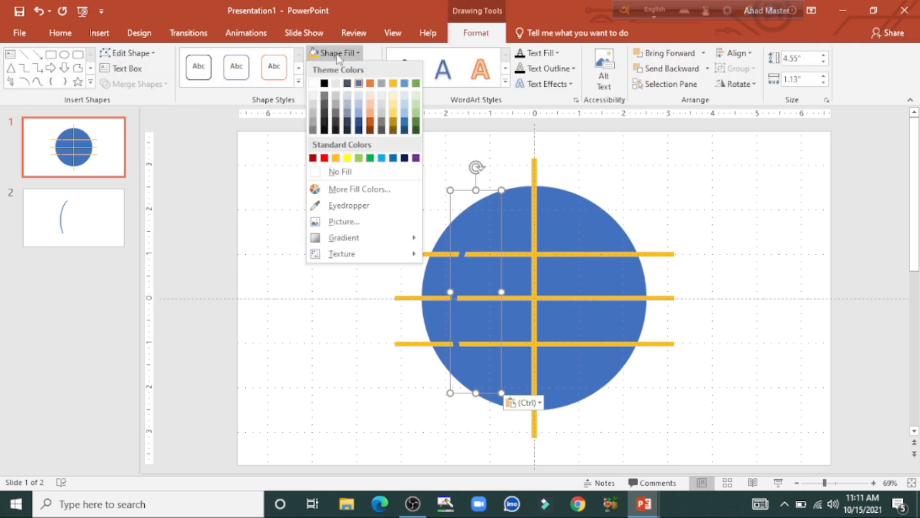
pyautogui.click(347, 159)
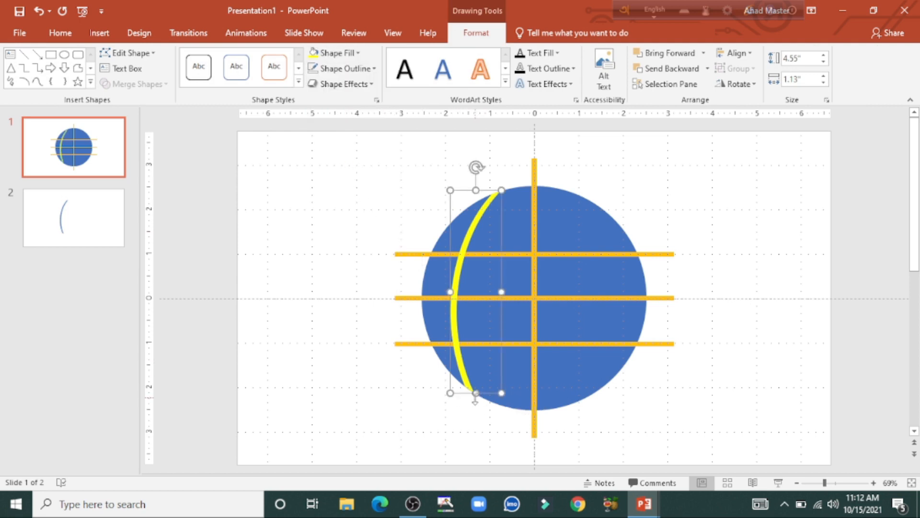
# - Stretch the yellow arc to about 4.95" tall and tilt it slightly counterclockwise so it spans the circle's left half
pyautogui.moveTo(476, 392)
pyautogui.mouseDown()
pyautogui.moveTo(481, 411)
pyautogui.moveTo(469, 397)
pyautogui.moveTo(486, 394)
pyautogui.mouseUp()
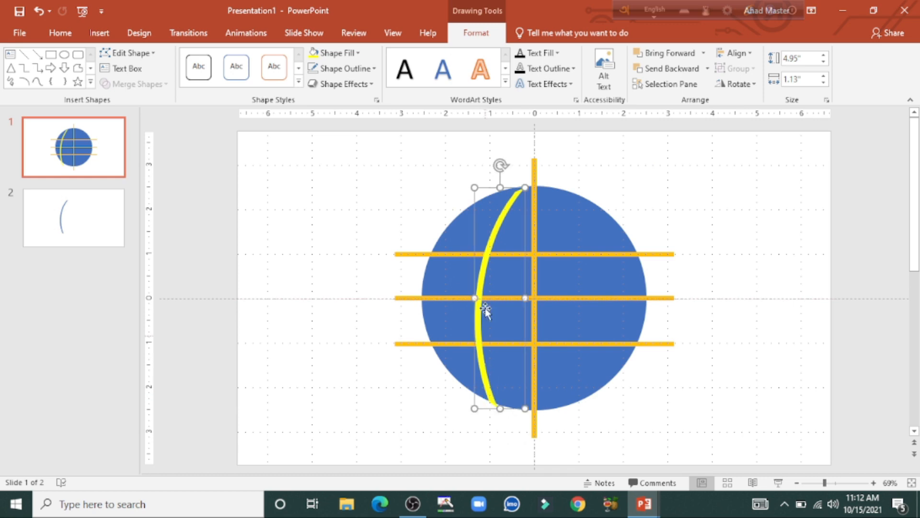
pyautogui.moveTo(498, 163); pyautogui.dragTo(487, 175)
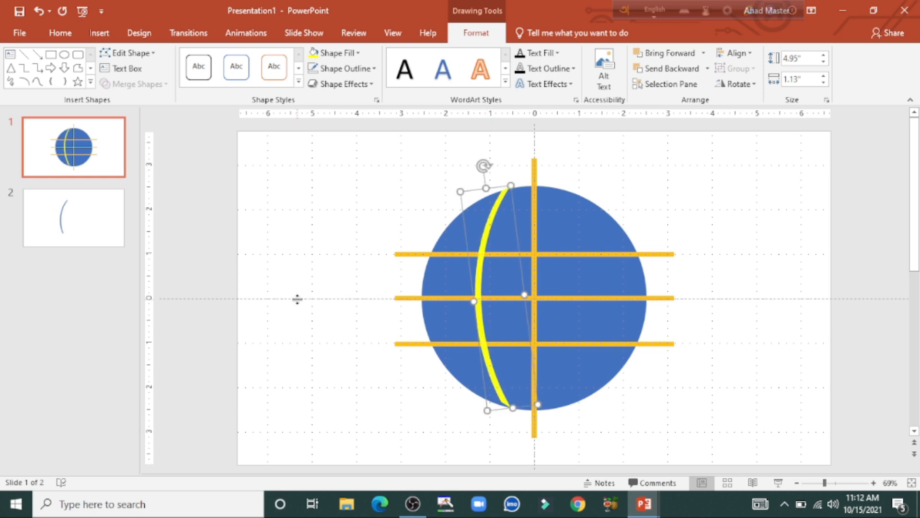
pyautogui.press('Left')
pyautogui.press('Left')
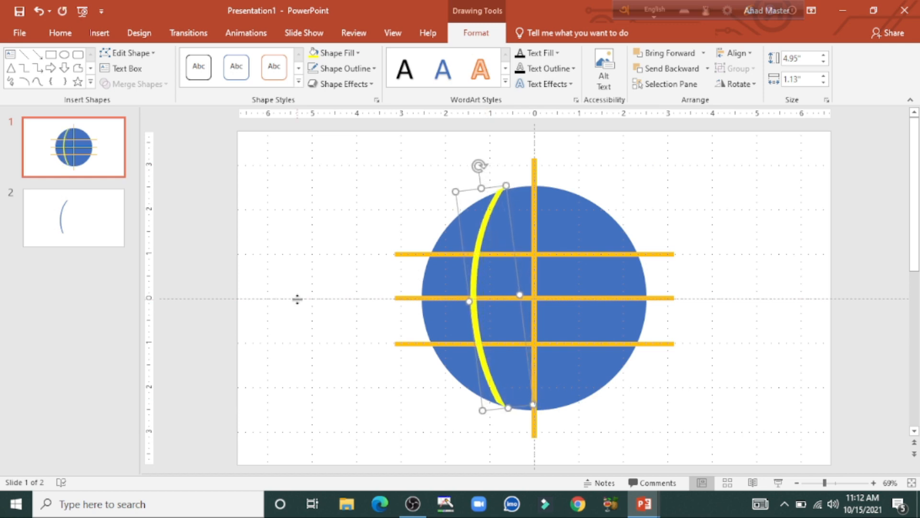
pyautogui.click(297, 299)
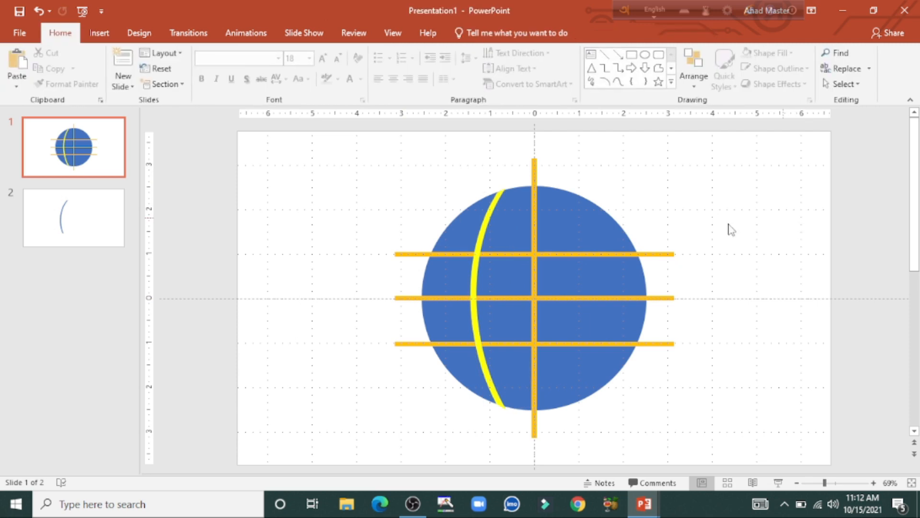
# - Duplicate the yellow arc, flip the copy horizontally, and place it symmetrically on the circle's right half
pyautogui.click(483, 238)
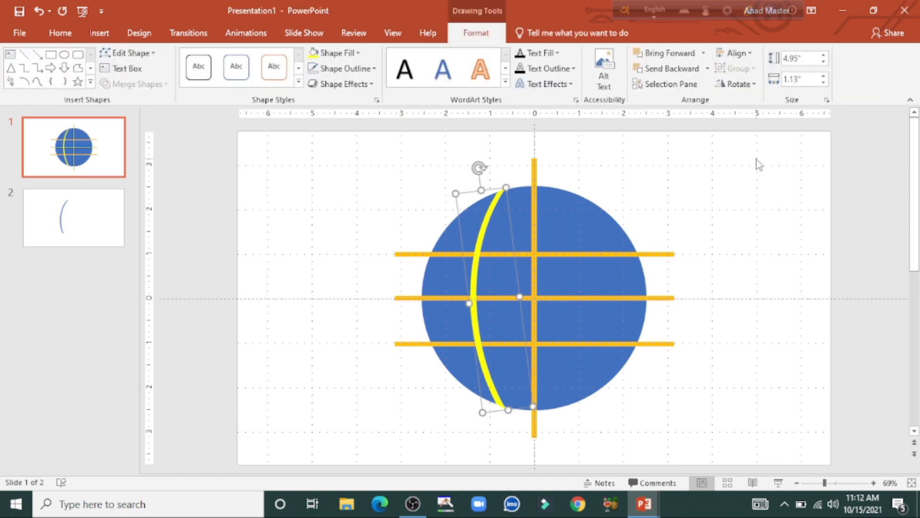
pyautogui.hotkey('ctrl', 'd')
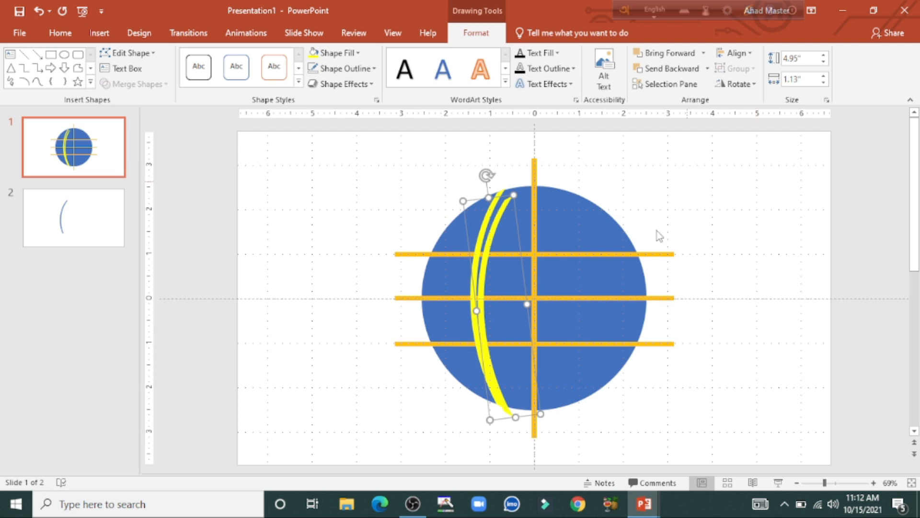
pyautogui.moveTo(501, 422); pyautogui.dragTo(493, 417)
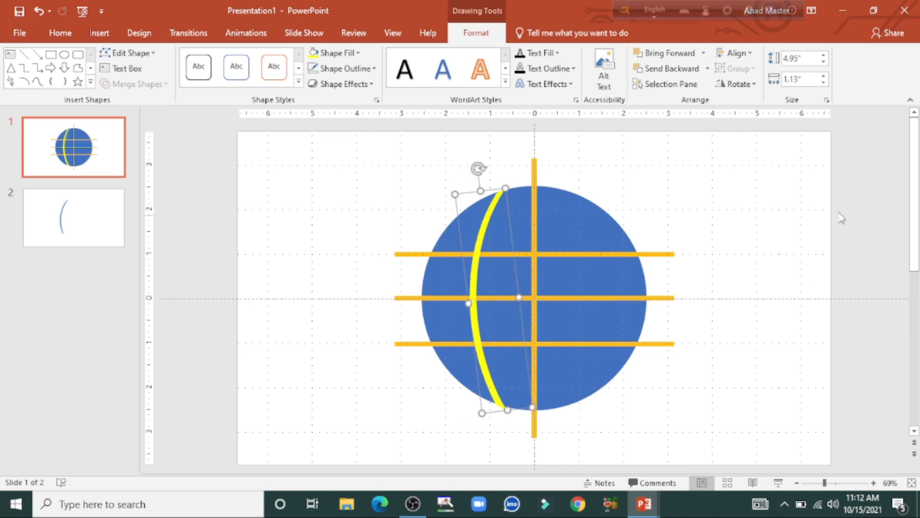
pyautogui.click(741, 86)
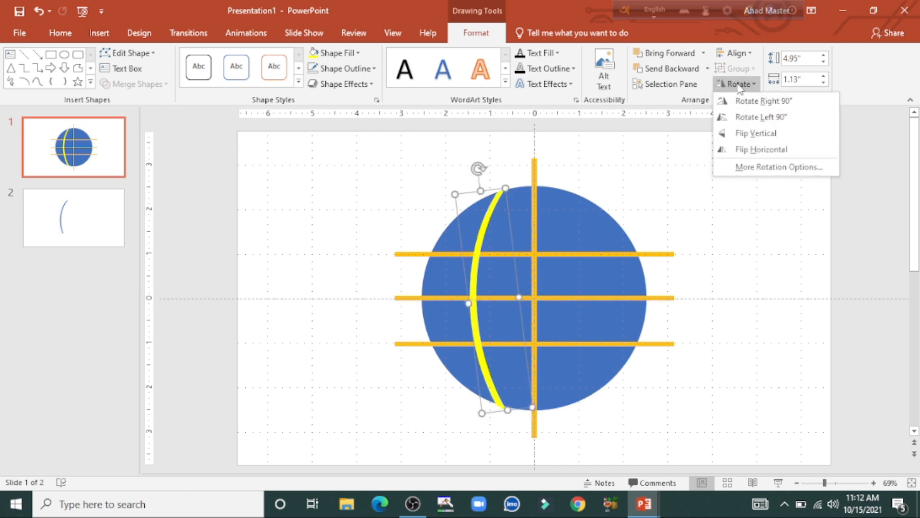
pyautogui.click(773, 152)
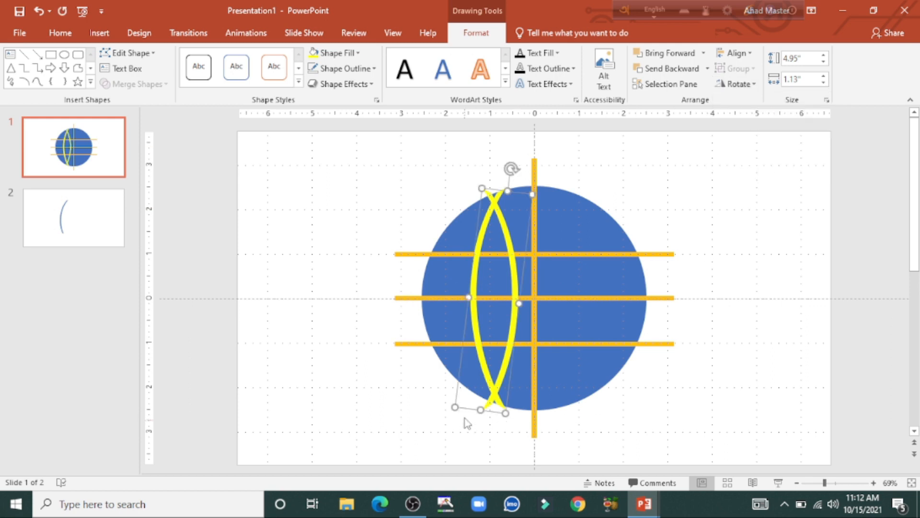
pyautogui.moveTo(467, 407); pyautogui.dragTo(545, 411)
pyautogui.click(759, 316)
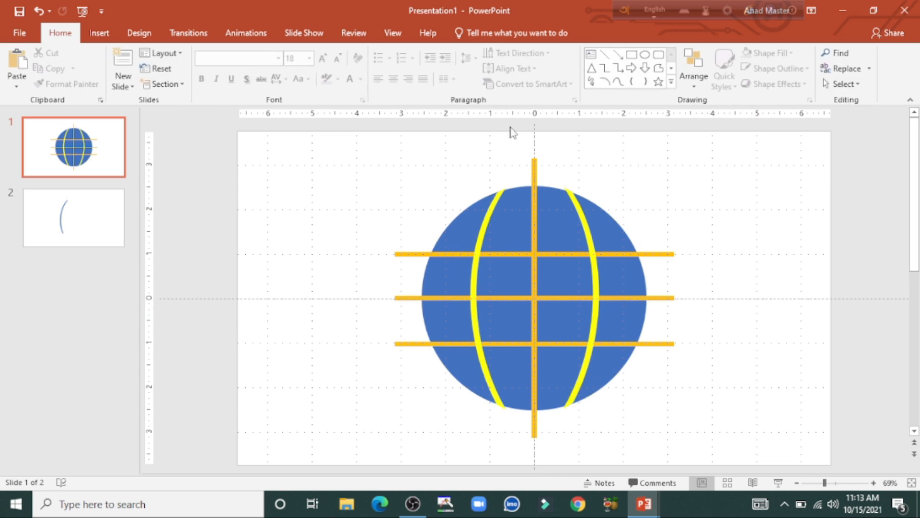
# - Fragment the circle, the orange bars and both yellow arcs together into separate pieces
pyautogui.moveTo(370, 136)
pyautogui.mouseDown()
pyautogui.moveTo(618, 239)
pyautogui.moveTo(704, 383)
pyautogui.moveTo(735, 461)
pyautogui.mouseUp()
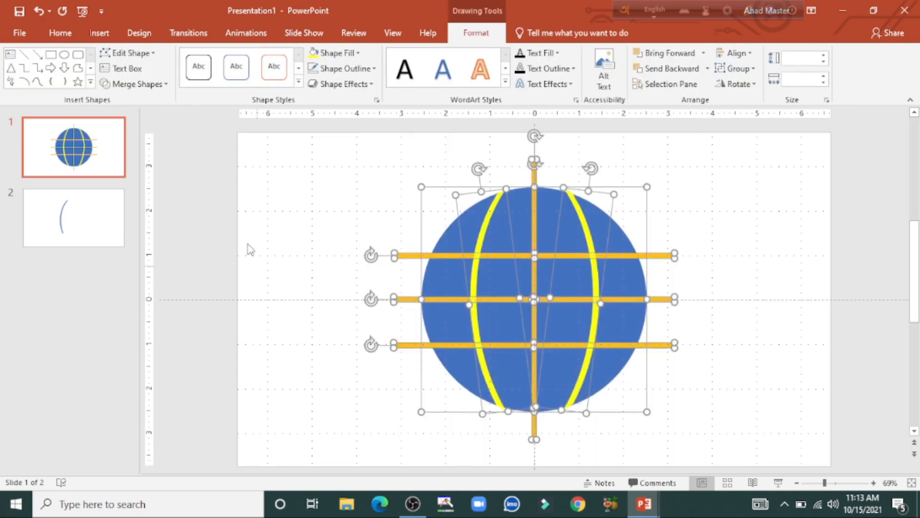
pyautogui.click(152, 85)
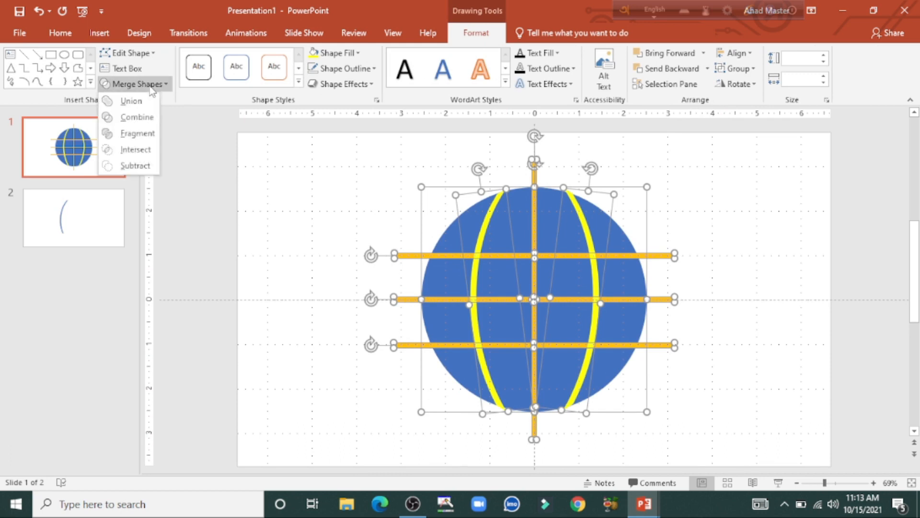
pyautogui.click(138, 134)
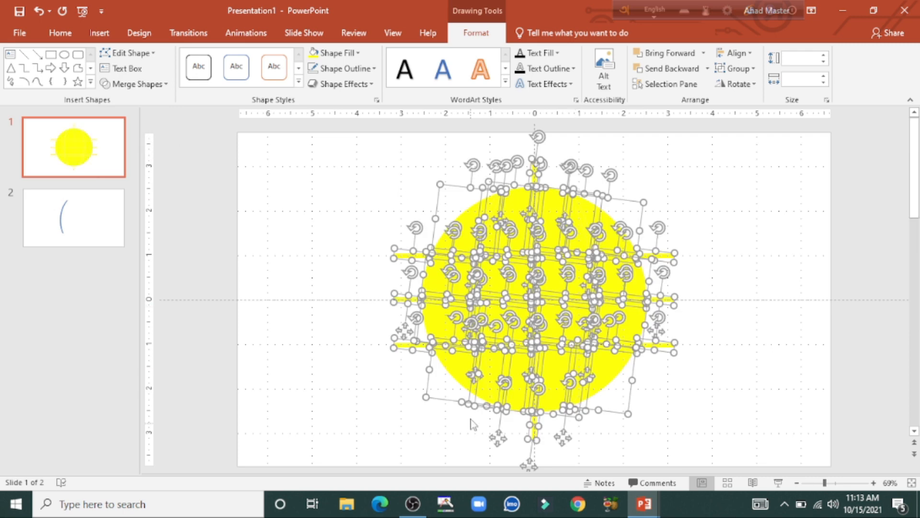
pyautogui.click(774, 302)
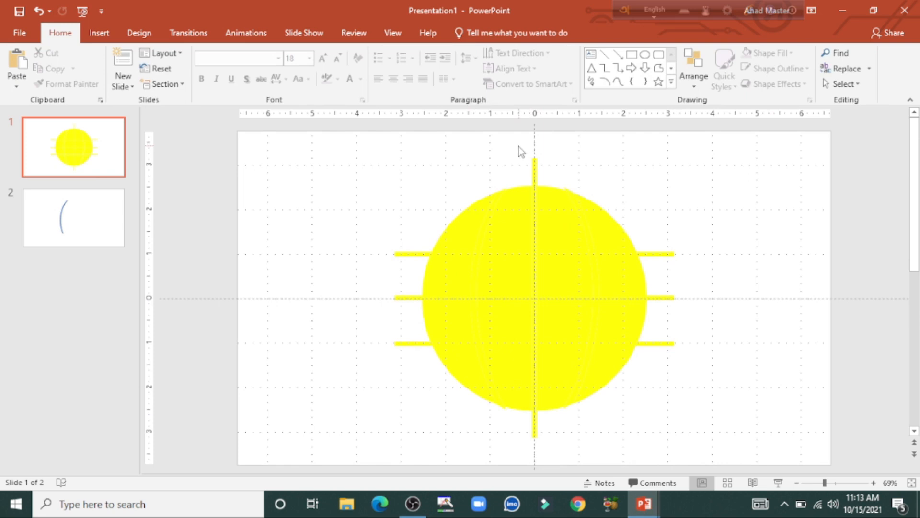
# - Delete all fragments of the vertical bar and the three horizontal bars, leaving straight gaps across the circle
pyautogui.moveTo(547, 229); pyautogui.dragTo(551, 471)
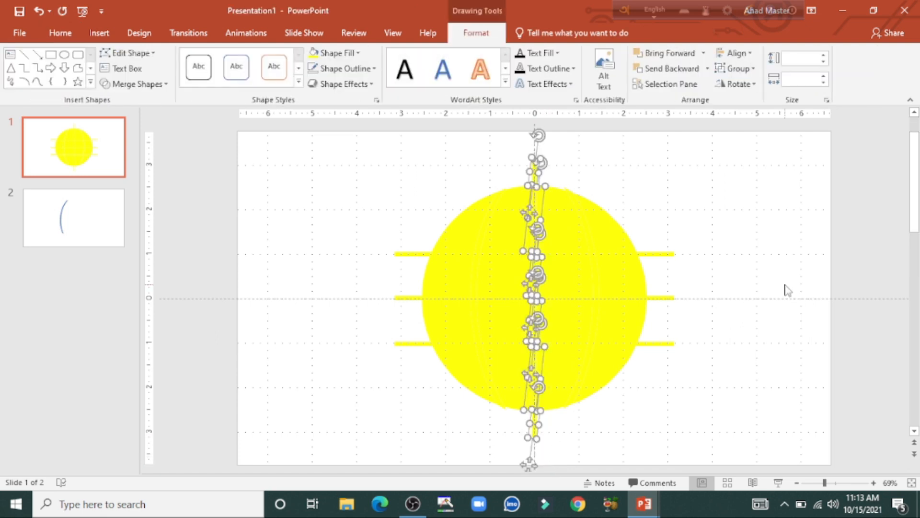
pyautogui.press('Delete')
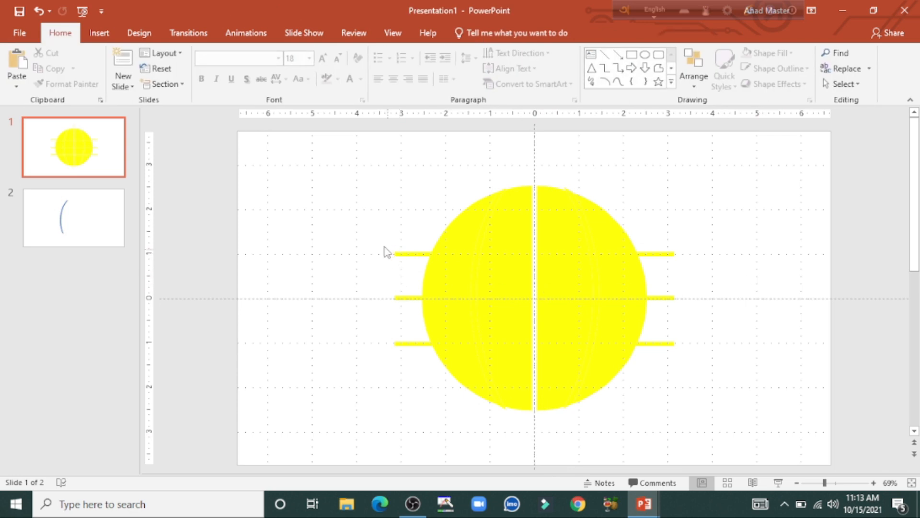
pyautogui.moveTo(383, 244); pyautogui.dragTo(690, 272)
pyautogui.press('Delete')
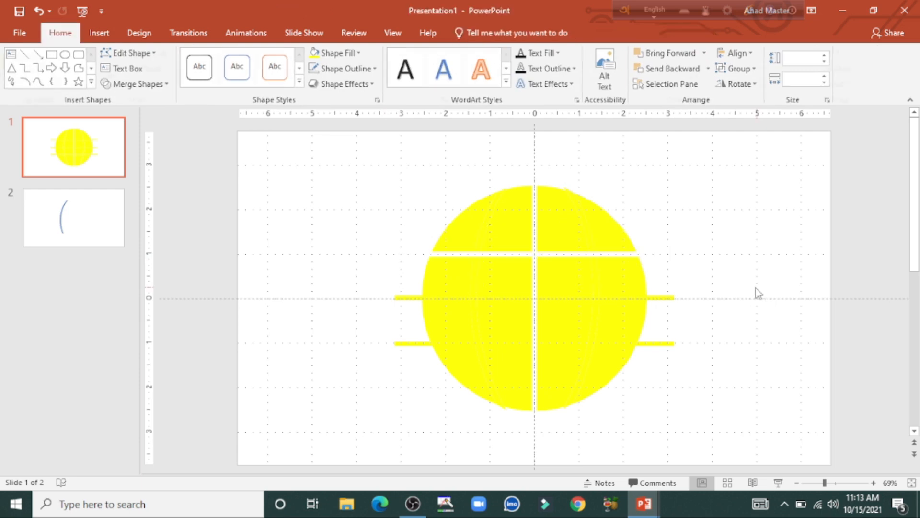
pyautogui.moveTo(374, 288); pyautogui.dragTo(709, 314)
pyautogui.press('Delete')
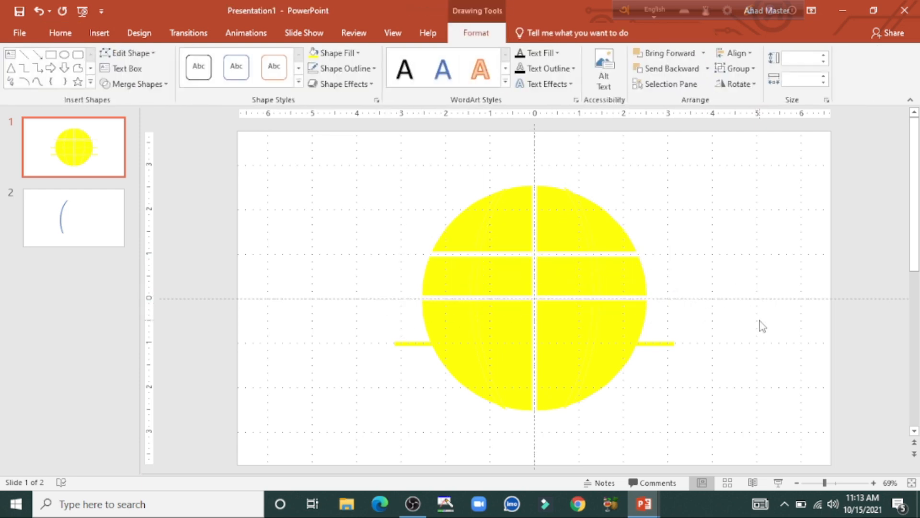
pyautogui.moveTo(382, 334); pyautogui.dragTo(689, 387)
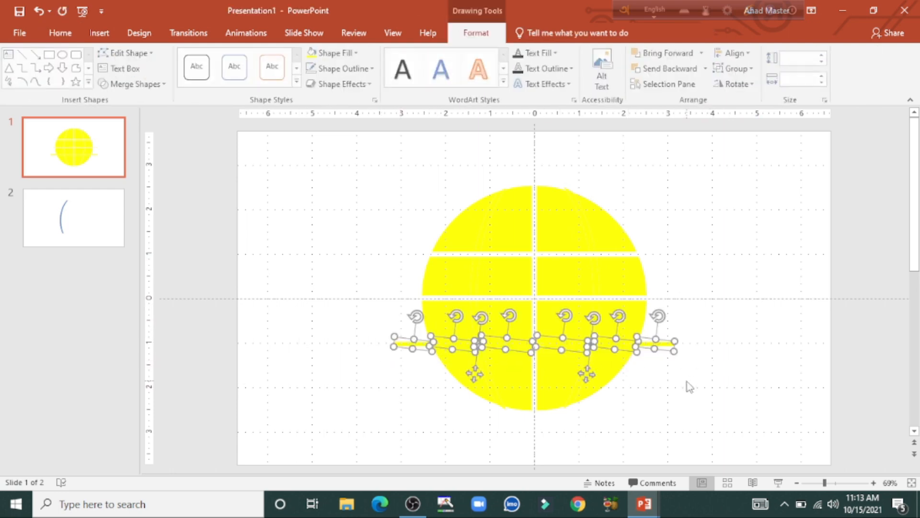
pyautogui.press('Delete')
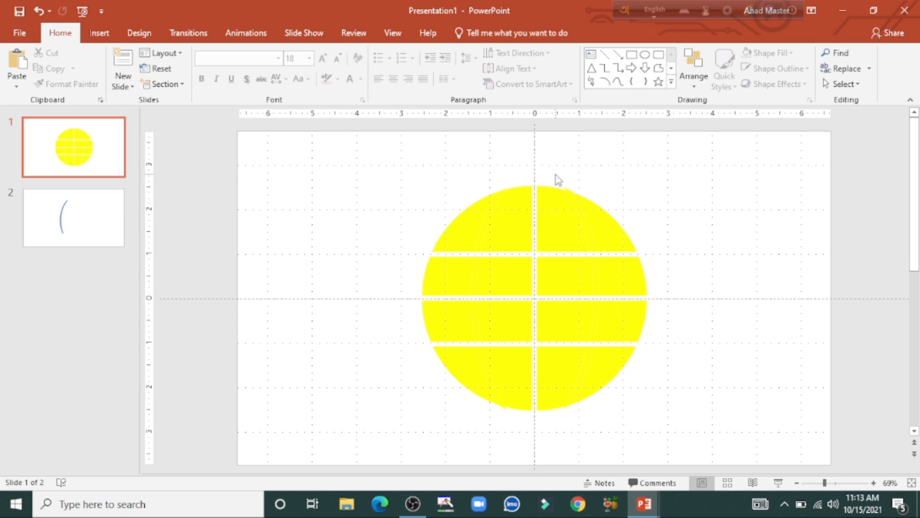
# - Delete all fragments of the right and left arcs, leaving curved gaps in the circle
pyautogui.moveTo(553, 175); pyautogui.dragTo(603, 453)
pyautogui.press('Delete')
pyautogui.moveTo(562, 179); pyautogui.dragTo(620, 422)
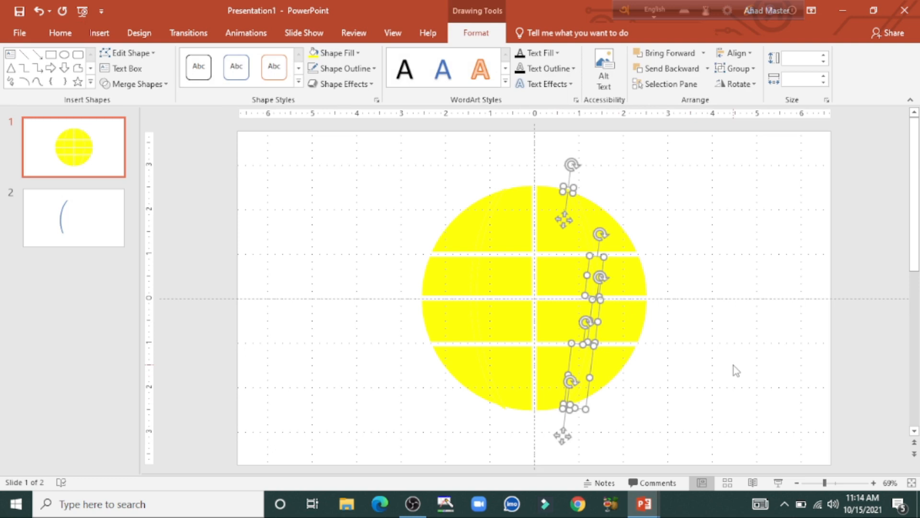
pyautogui.press('Delete')
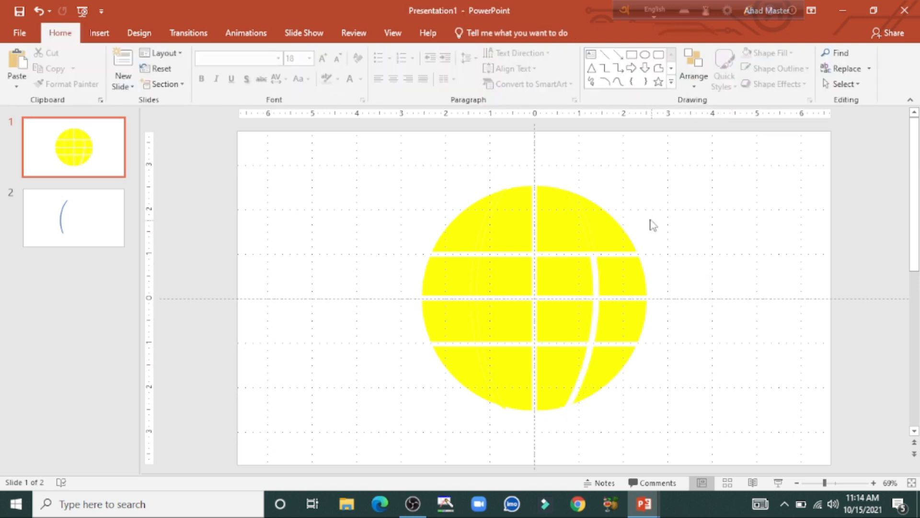
pyautogui.click(589, 229)
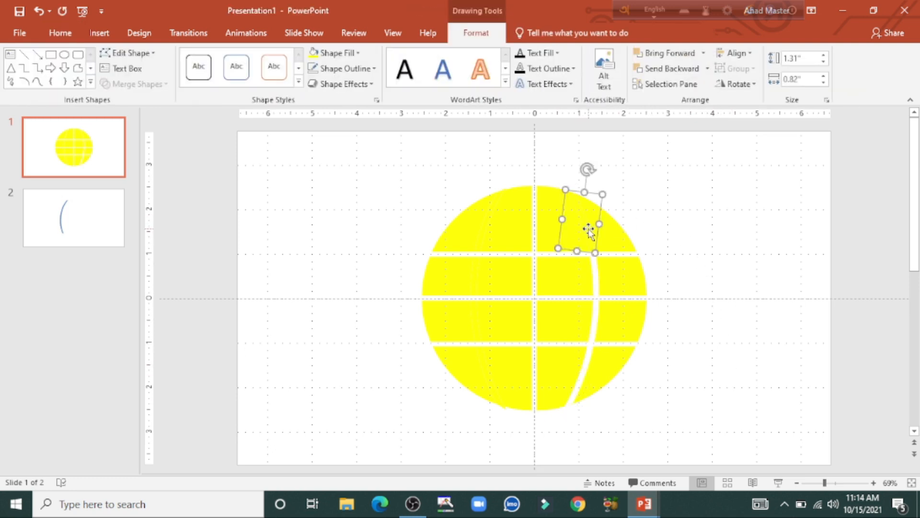
pyautogui.press('Delete')
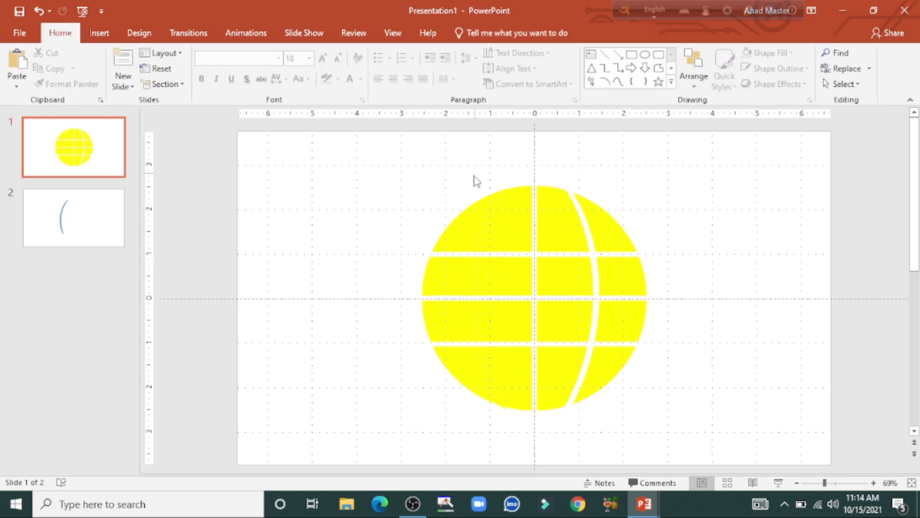
pyautogui.moveTo(477, 168); pyautogui.dragTo(527, 432)
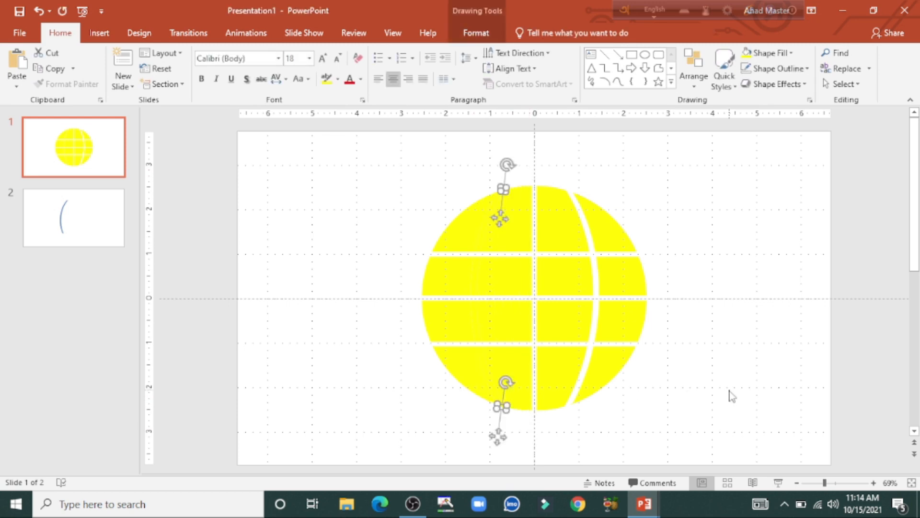
pyautogui.click(526, 453)
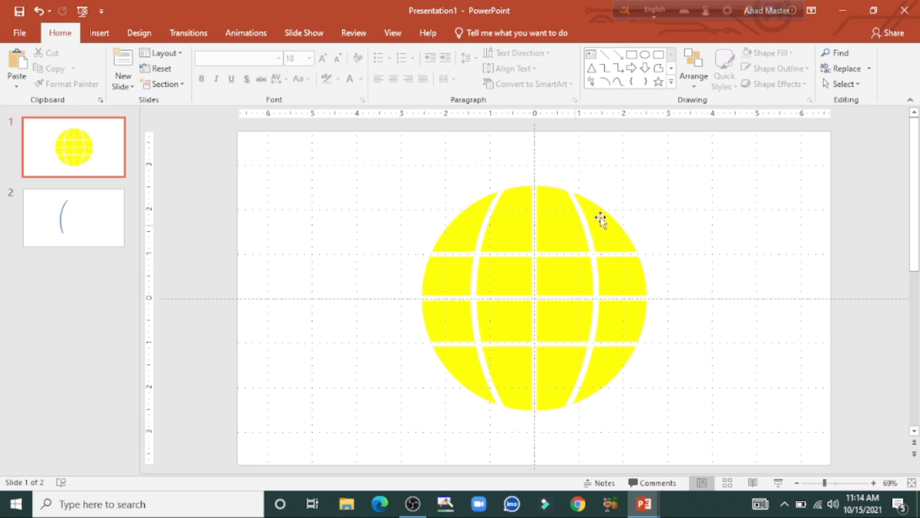
# - Fill the globe's top row: the leftmost segment with theme green darker 50% and the second segment with green darker 25%
pyautogui.click(466, 232)
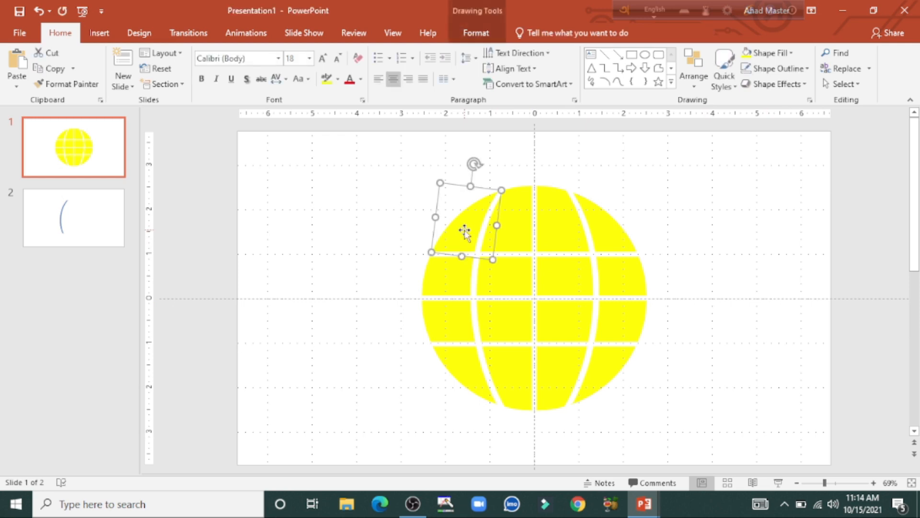
pyautogui.click(477, 33)
pyautogui.click(337, 54)
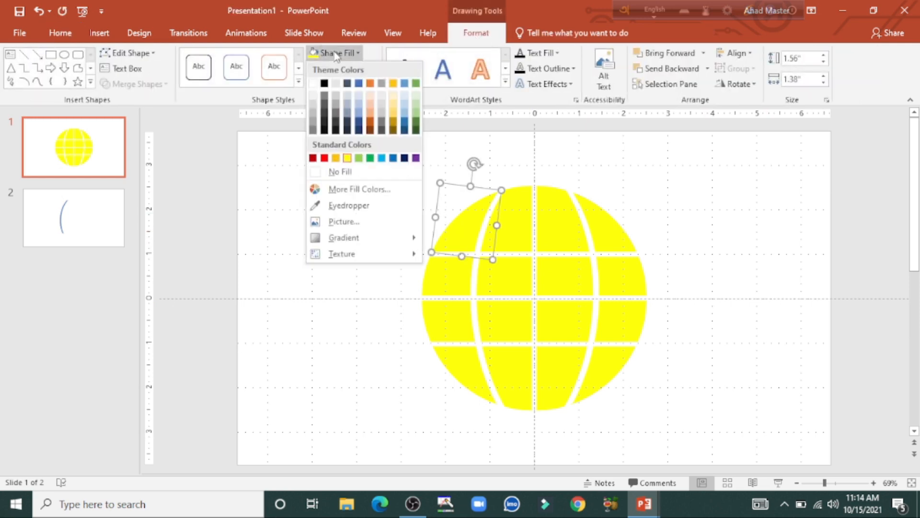
pyautogui.click(415, 129)
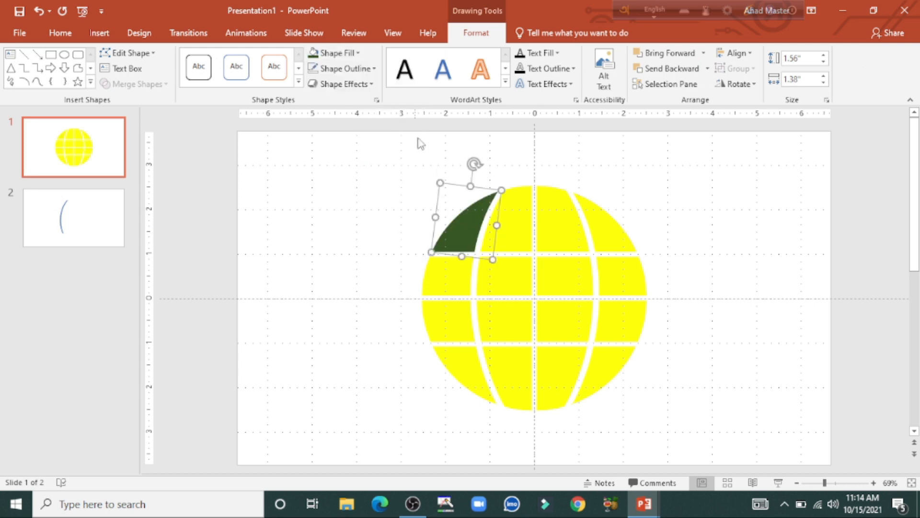
pyautogui.click(513, 221)
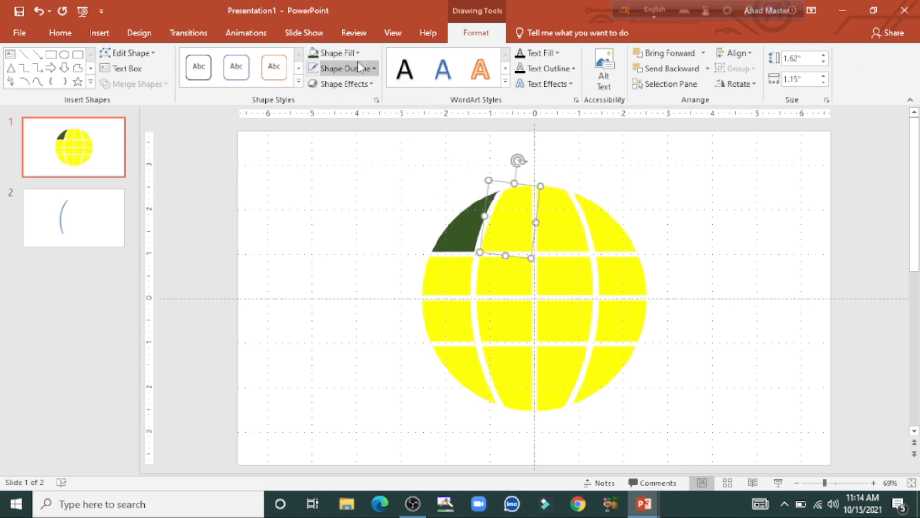
pyautogui.click(336, 53)
pyautogui.click(416, 123)
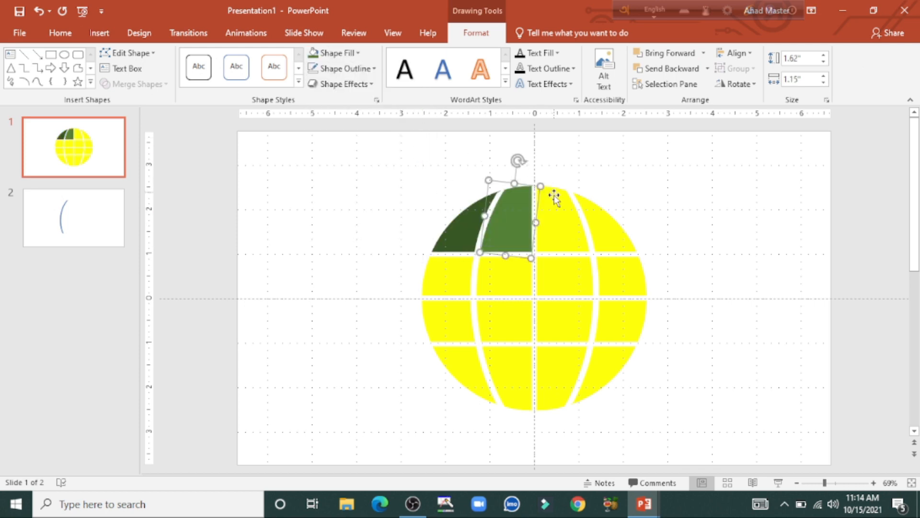
# - Fill the top row's third segment with light theme green (lighter 40%) and its rightmost segment with the base theme green
pyautogui.click(557, 221)
pyautogui.click(336, 53)
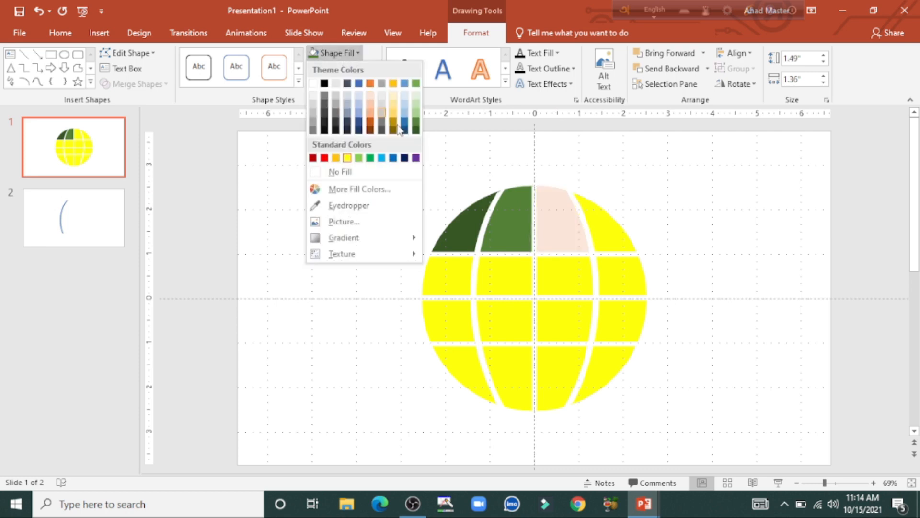
pyautogui.click(423, 126)
pyautogui.click(617, 240)
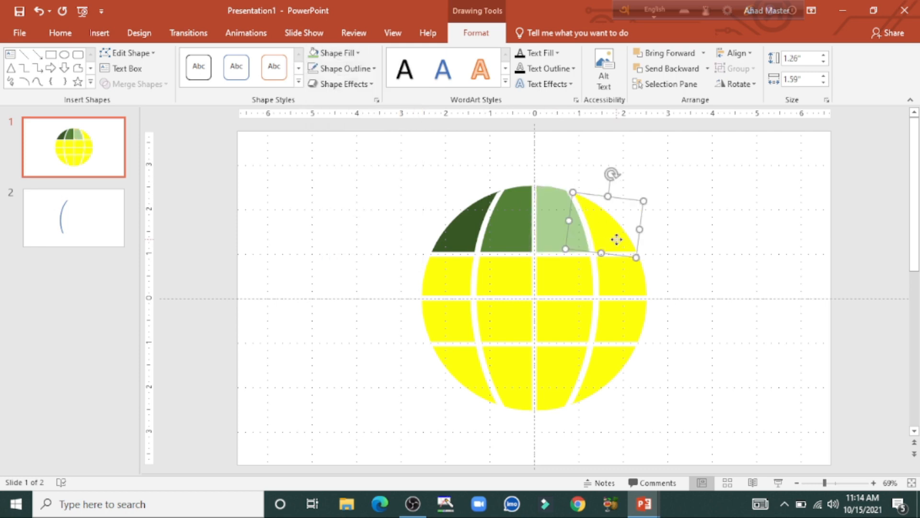
pyautogui.click(338, 53)
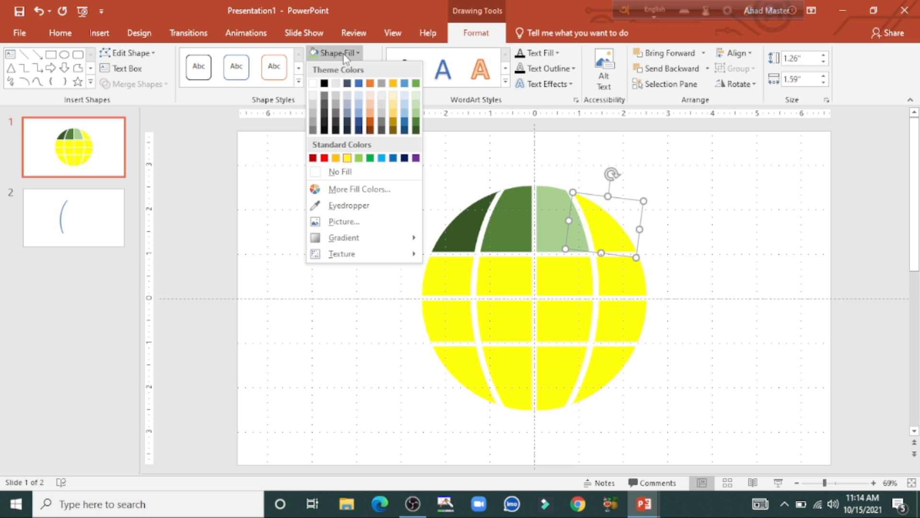
pyautogui.click(421, 87)
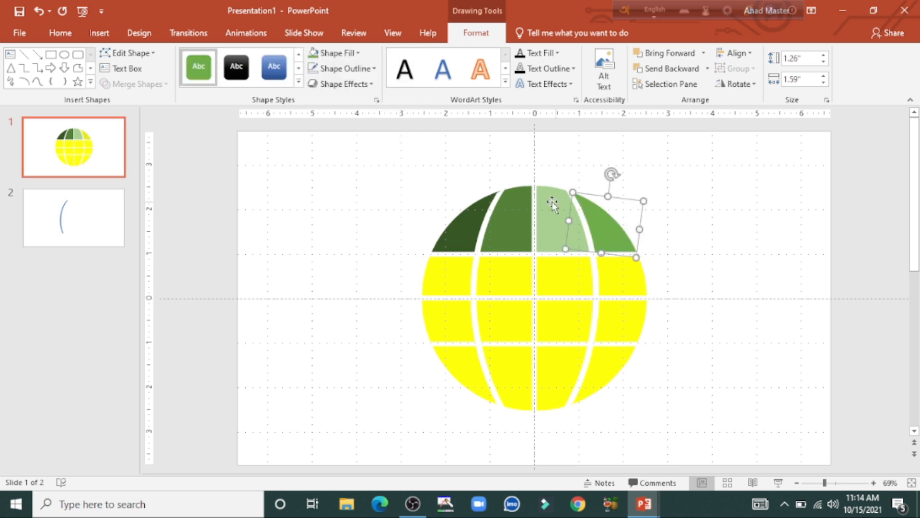
# - Fill the second row's leftmost segment with theme gold darker 50% and its second segment with gold darker 25%
pyautogui.click(444, 285)
pyautogui.click(355, 54)
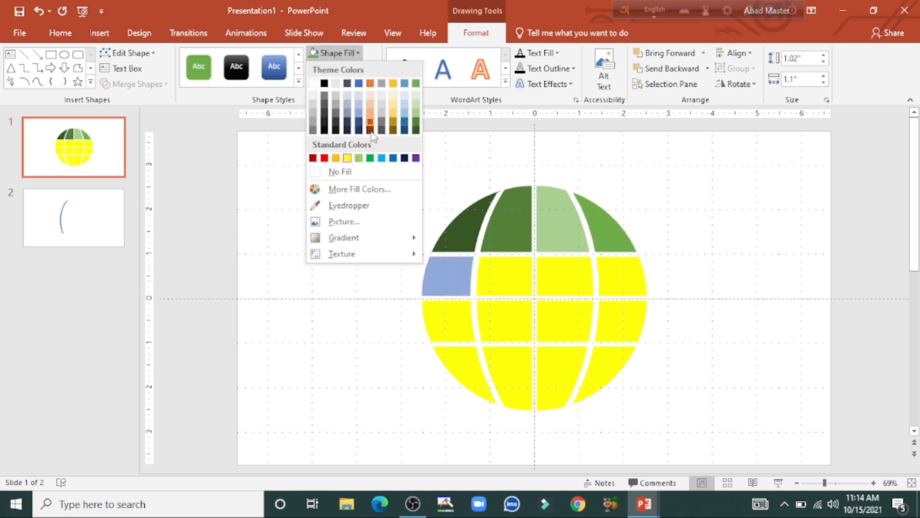
pyautogui.click(392, 143)
pyautogui.click(492, 273)
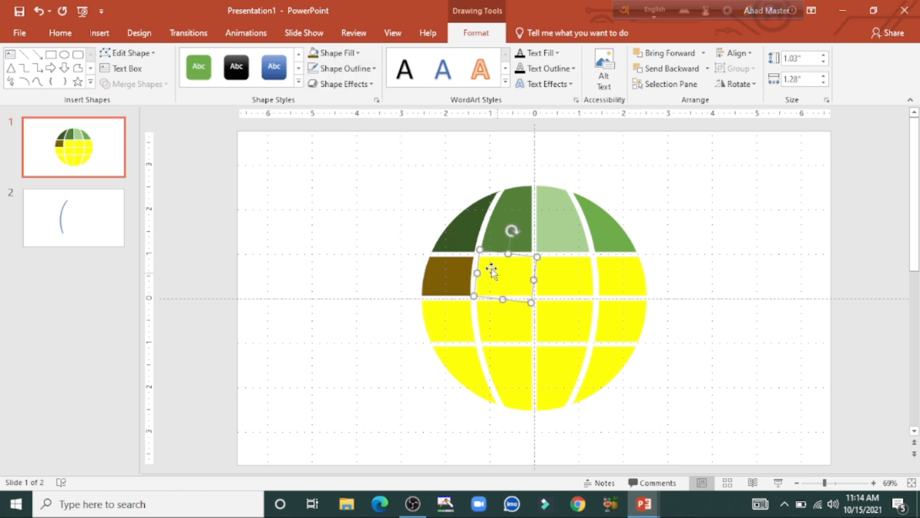
pyautogui.click(350, 53)
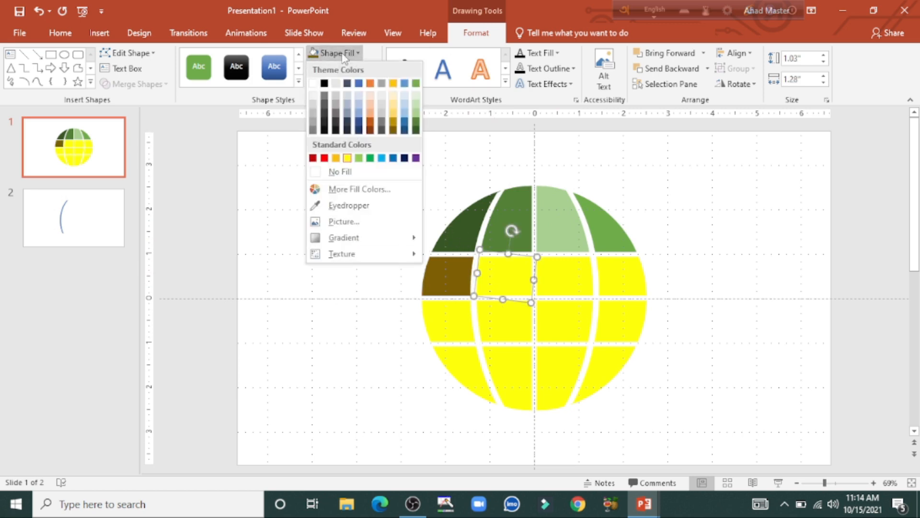
pyautogui.click(394, 125)
# - Fill the second row's third segment with light theme gold (lighter 40%) and its rightmost segment with the base theme gold
pyautogui.click(565, 274)
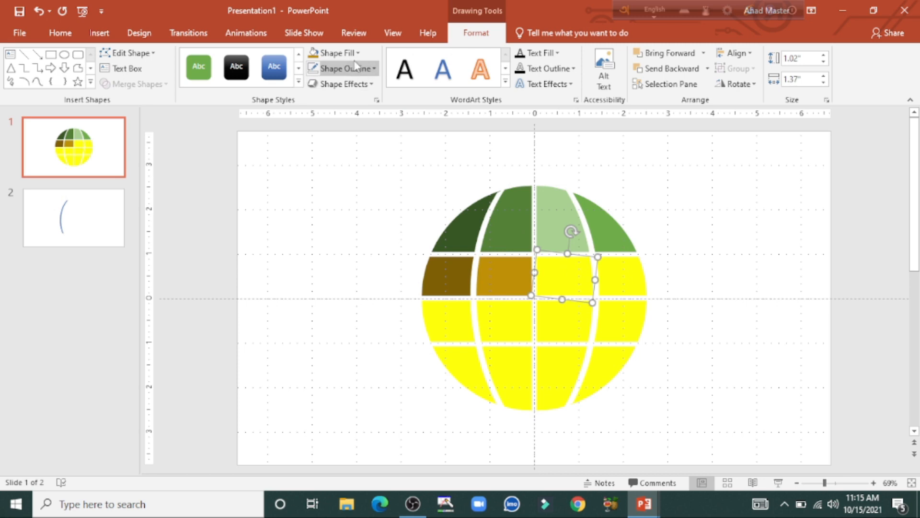
pyautogui.click(350, 54)
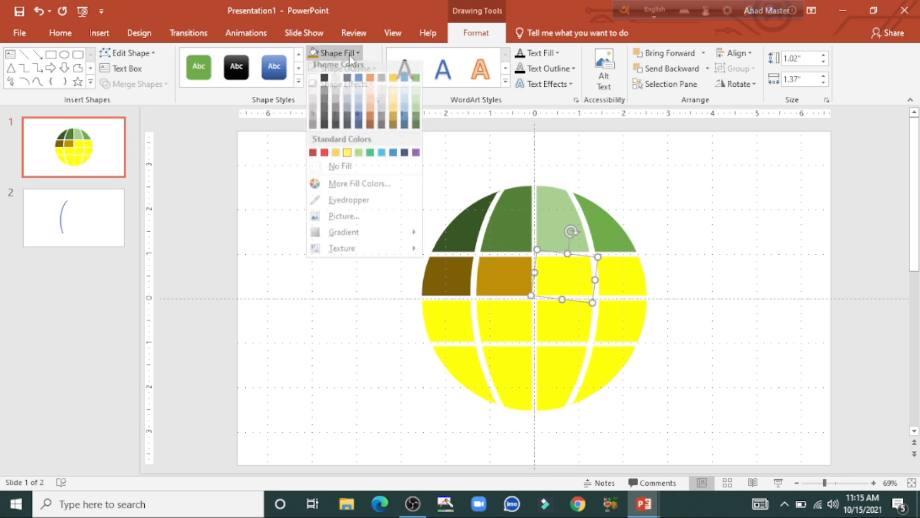
pyautogui.click(393, 117)
pyautogui.click(624, 271)
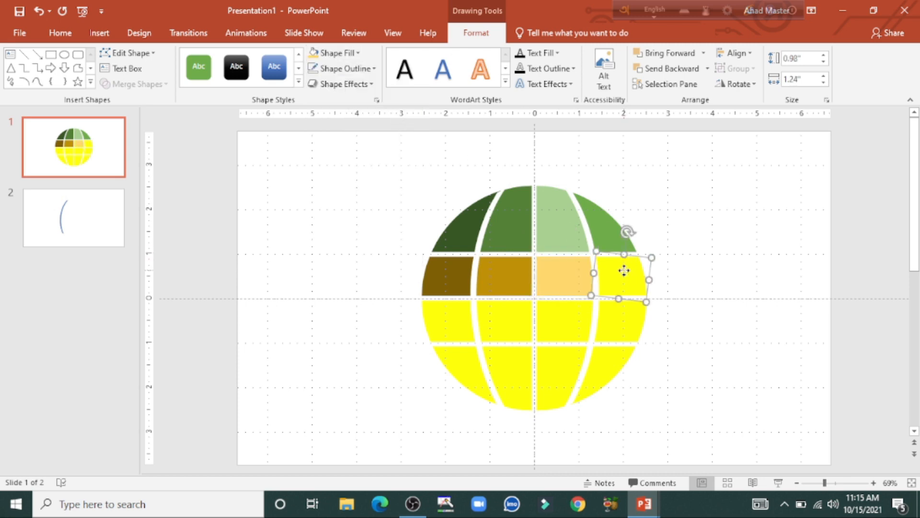
pyautogui.click(348, 58)
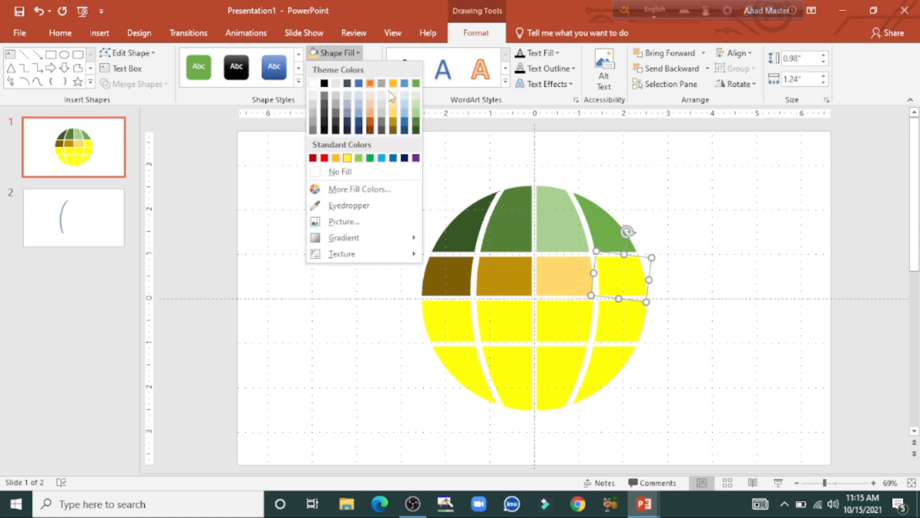
pyautogui.click(394, 88)
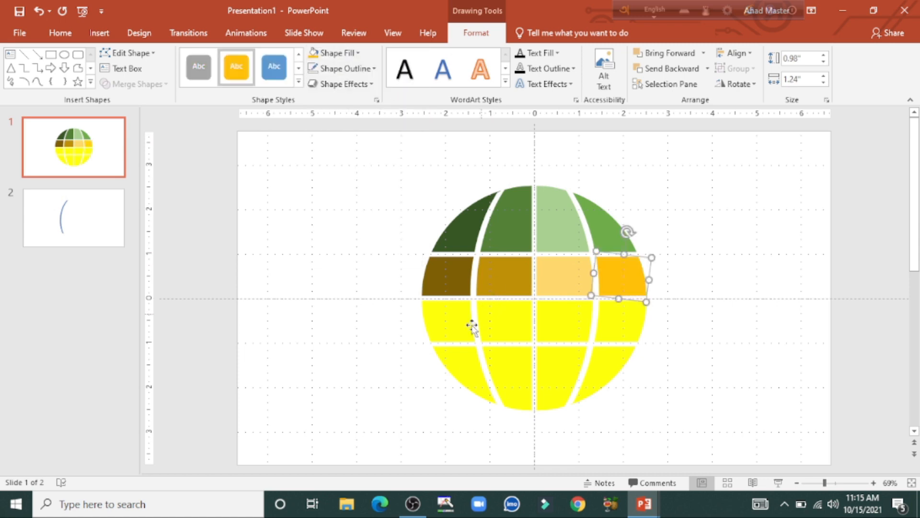
# - Fill the third row's leftmost segment with theme blue darker 50% and its second segment with blue darker 25%
pyautogui.click(455, 322)
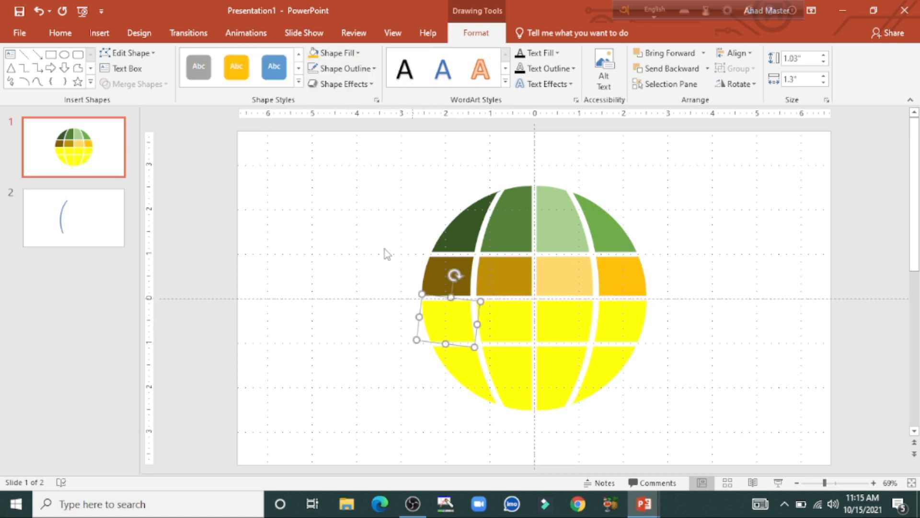
pyautogui.click(337, 53)
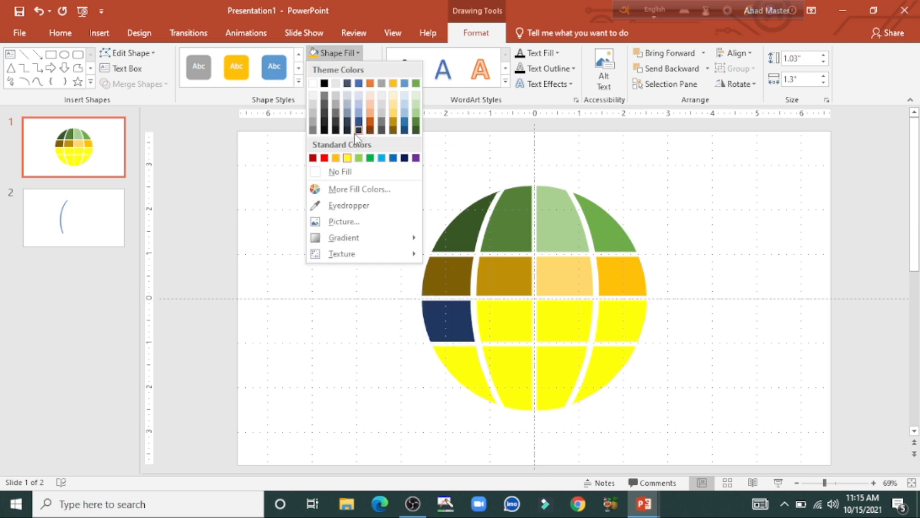
pyautogui.click(359, 130)
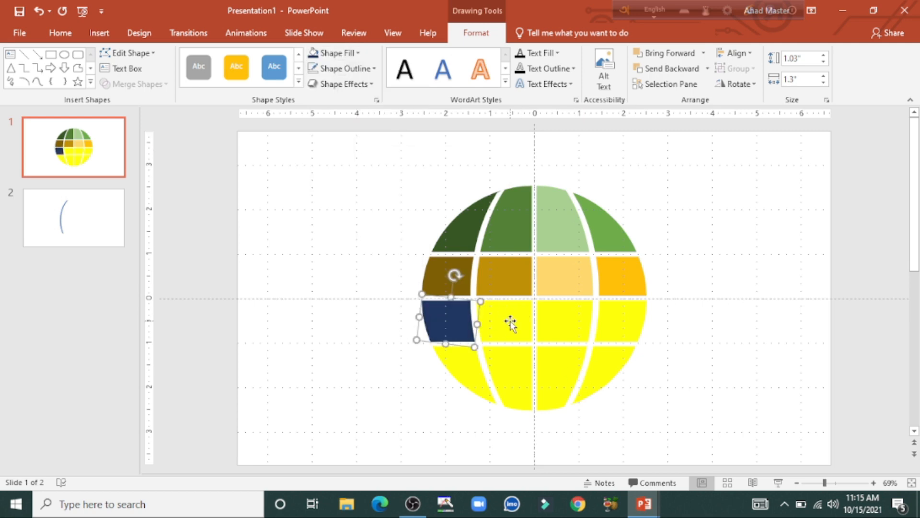
pyautogui.click(508, 319)
pyautogui.click(337, 53)
pyautogui.click(363, 130)
# - Fill the third row's third segment with light theme blue (lighter 40%) and its rightmost segment with the base theme blue
pyautogui.click(575, 322)
pyautogui.click(337, 53)
pyautogui.click(359, 115)
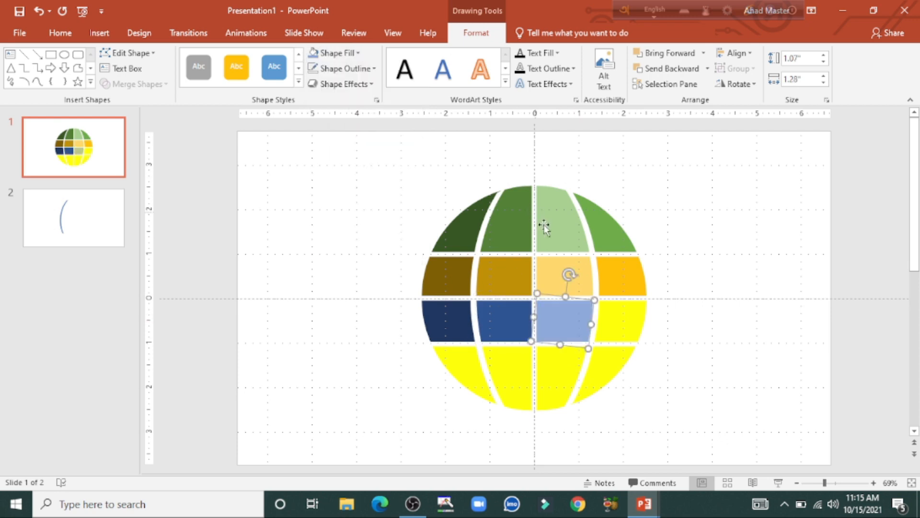
pyautogui.click(621, 320)
pyautogui.click(337, 53)
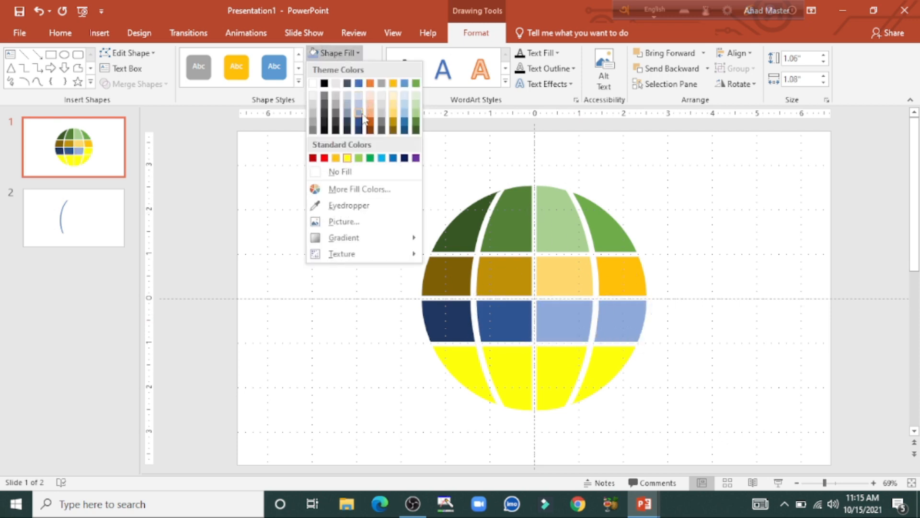
pyautogui.click(358, 84)
# - Fill the bottom row's leftmost segment with theme orange darker 50% and its second segment with orange darker 25%
pyautogui.click(474, 367)
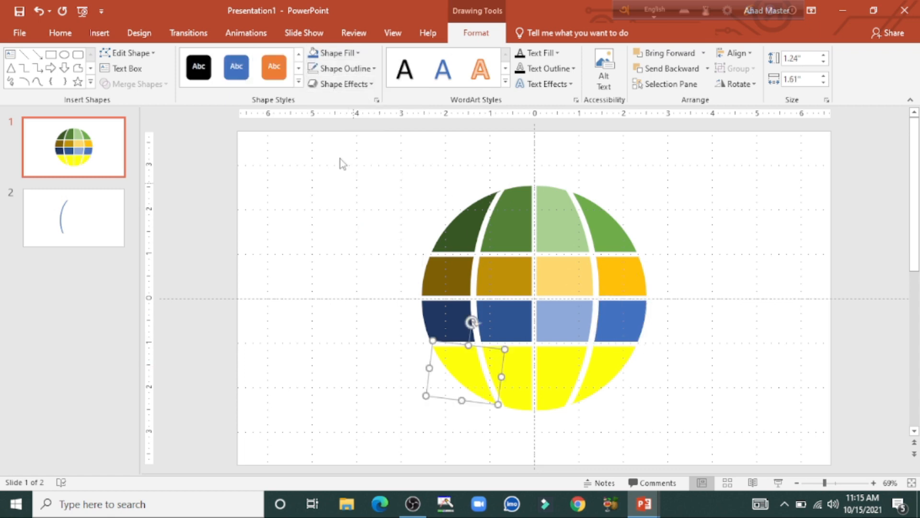
pyautogui.click(336, 53)
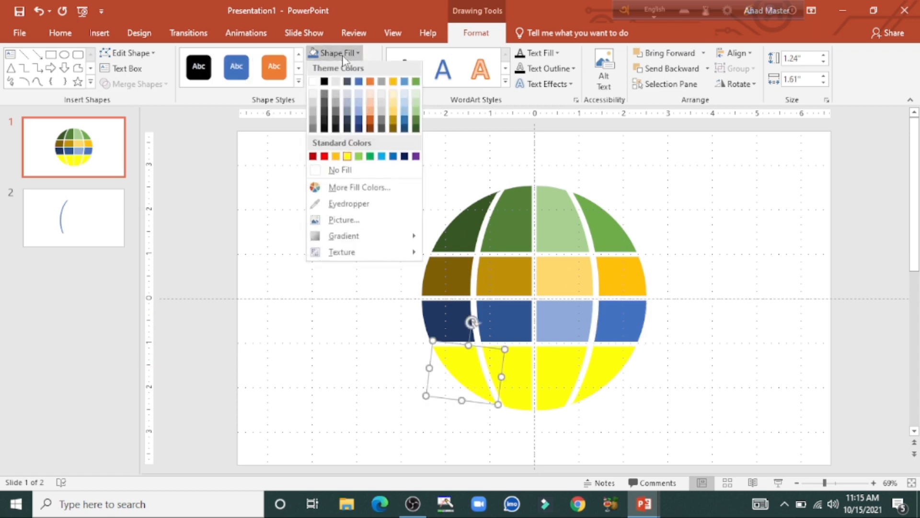
pyautogui.click(371, 129)
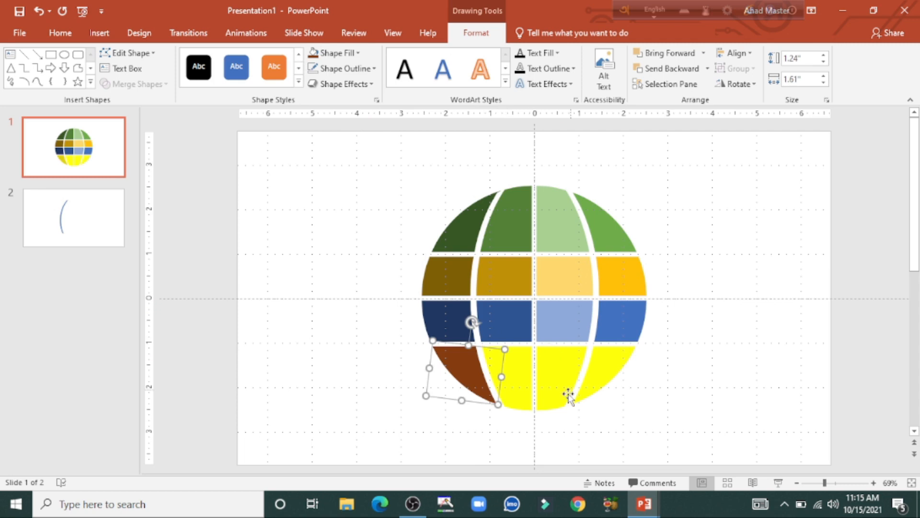
pyautogui.click(528, 385)
pyautogui.click(337, 53)
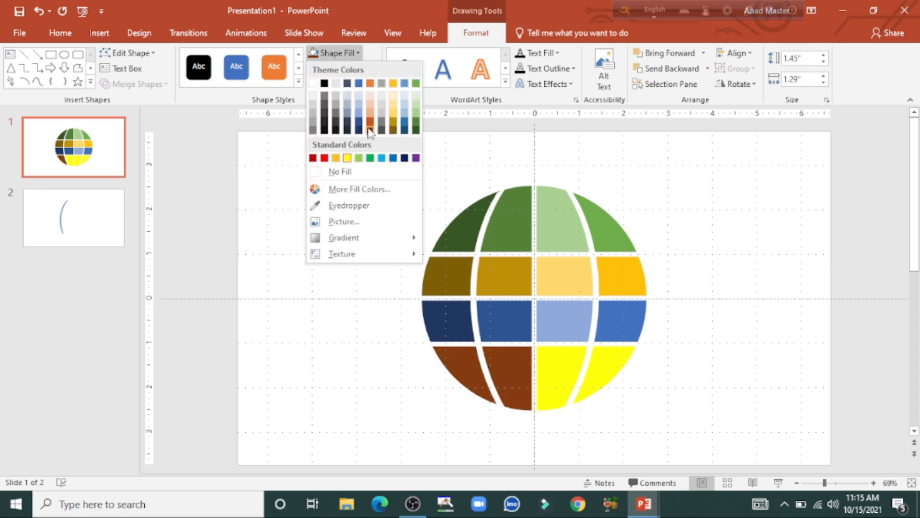
pyautogui.click(370, 120)
# - Fill the bottom row's third segment with light theme orange (lighter 40%) and its rightmost segment with the base theme orange
pyautogui.click(570, 363)
pyautogui.click(349, 54)
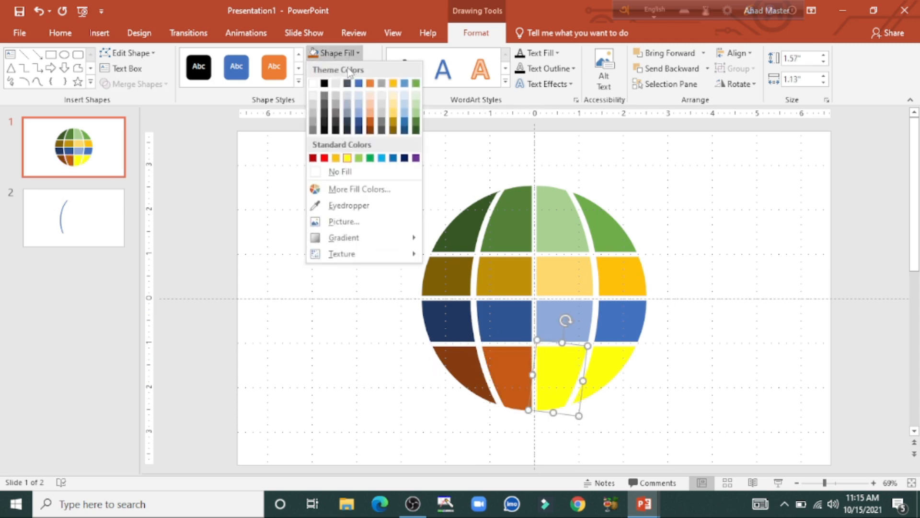
pyautogui.click(376, 112)
pyautogui.click(602, 364)
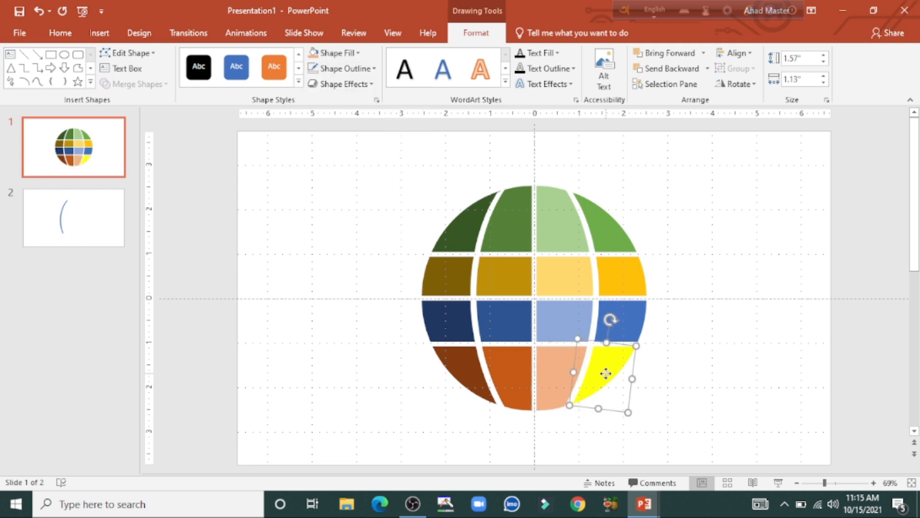
pyautogui.click(337, 53)
pyautogui.click(370, 85)
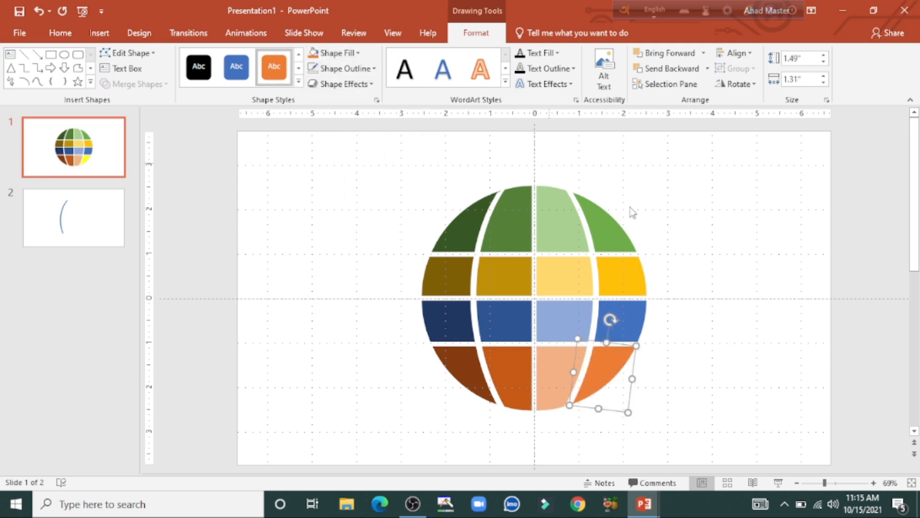
pyautogui.click(715, 248)
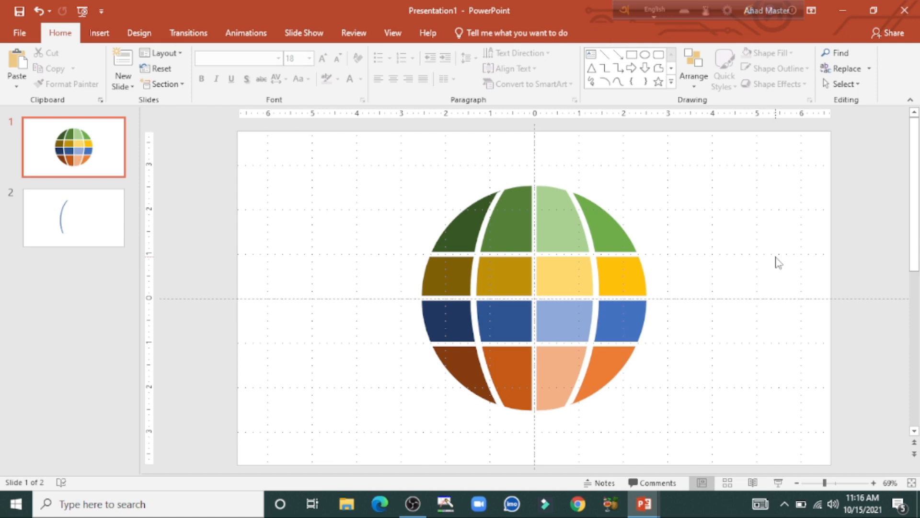
# - Select all the globe segments together and move them up about 1 inch towards the slide's upper edge
pyautogui.moveTo(350, 150); pyautogui.dragTo(741, 496)
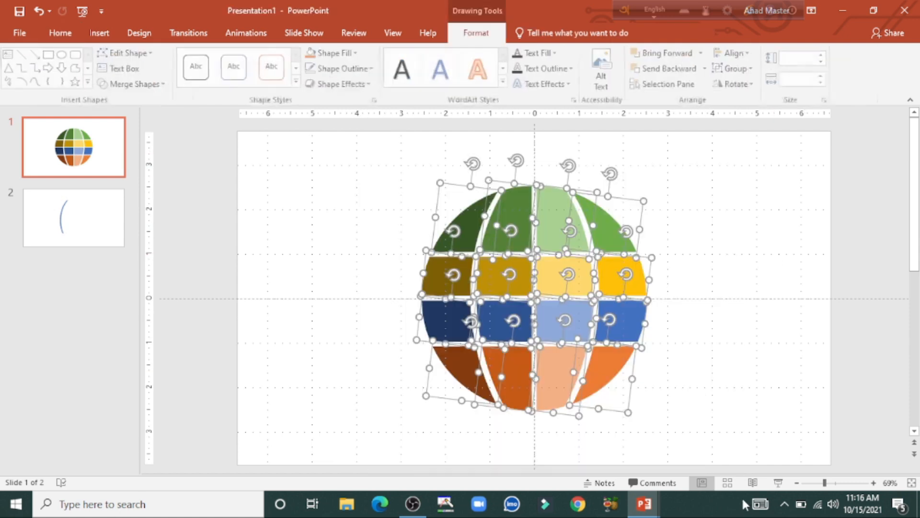
pyautogui.moveTo(542, 419); pyautogui.dragTo(542, 376)
pyautogui.click(706, 382)
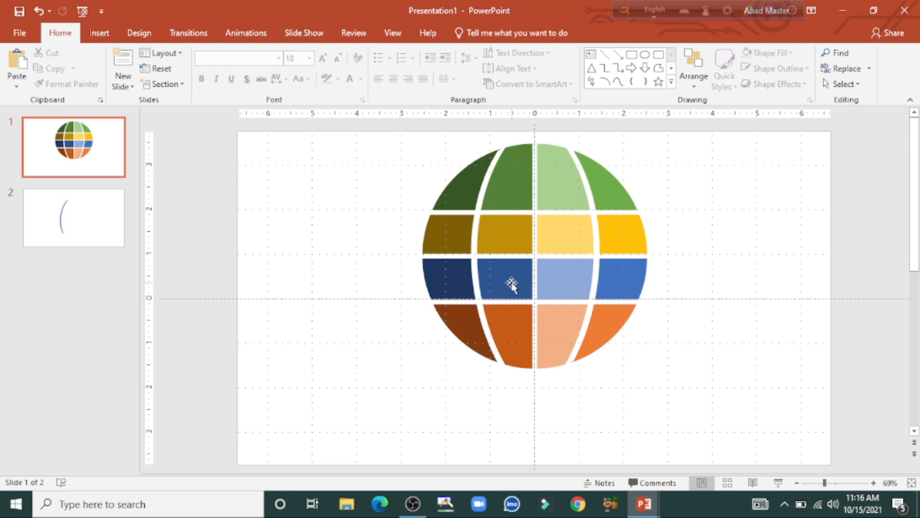
pyautogui.click(591, 54)
pyautogui.moveTo(506, 152); pyautogui.dragTo(528, 202)
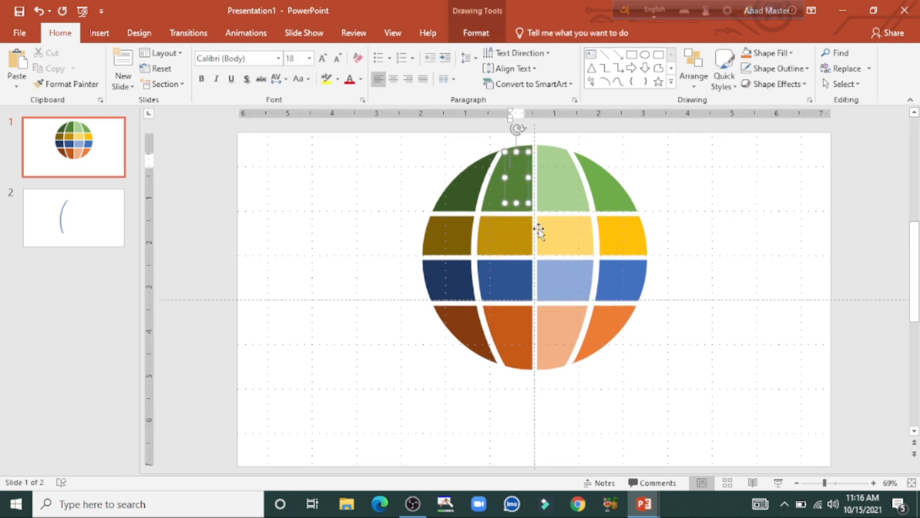
pyautogui.click(735, 203)
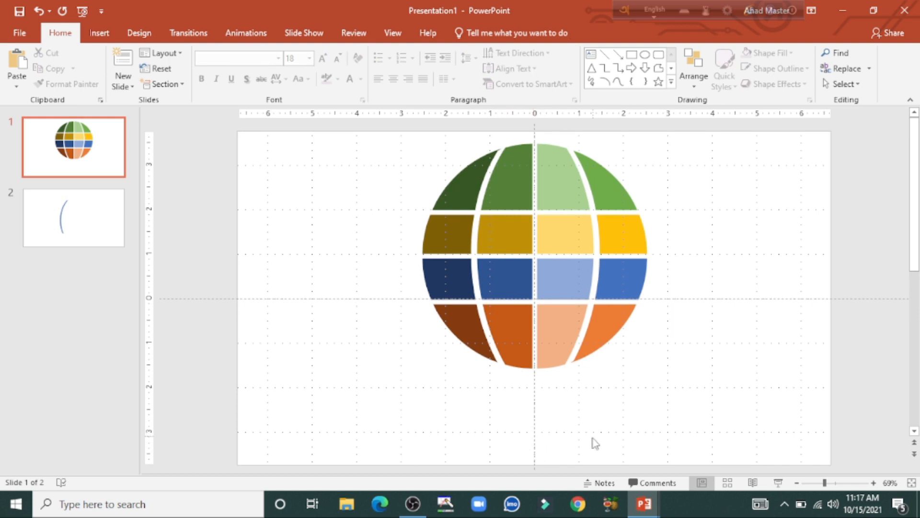
# - Draw a wide, flat ellipse in the space below the globe and center it on the slide's vertical guide
pyautogui.click(646, 55)
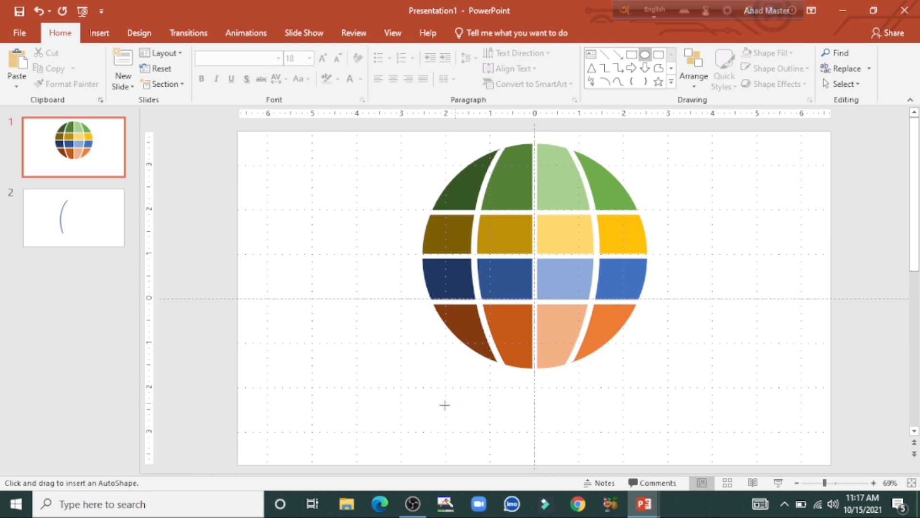
pyautogui.moveTo(438, 405)
pyautogui.mouseDown()
pyautogui.moveTo(559, 439)
pyautogui.moveTo(566, 450)
pyautogui.mouseUp()
pyautogui.moveTo(526, 428); pyautogui.dragTo(558, 436)
pyautogui.click(703, 344)
pyautogui.click(526, 442)
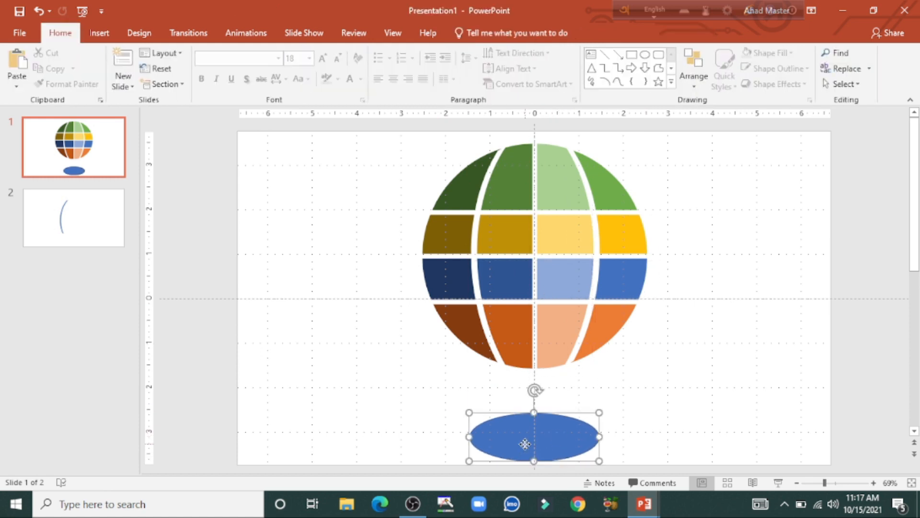